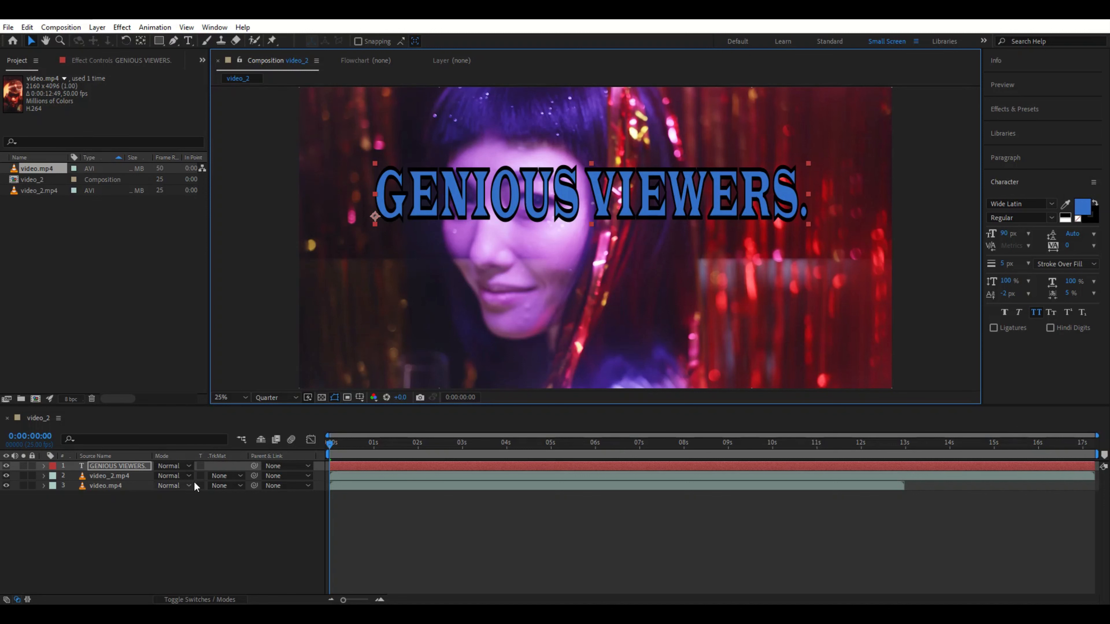
# Step: Set the video_2.mp4 layer's track matte to Alpha Matte using the "GENIOUS VIEWERS." text layer
pyautogui.click(219, 600)
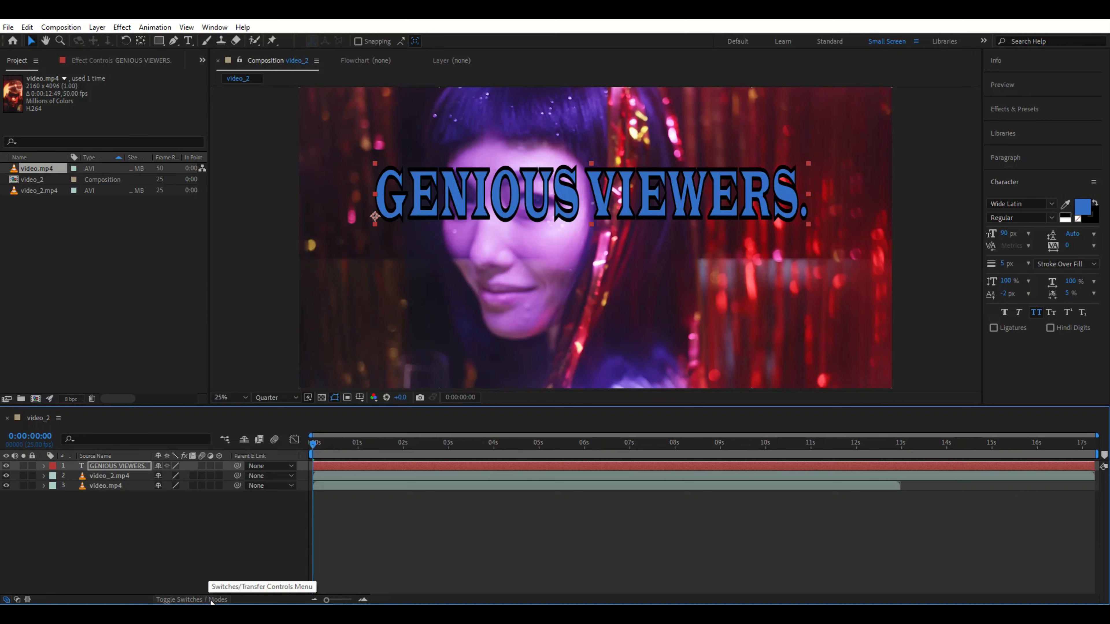
pyautogui.click(211, 600)
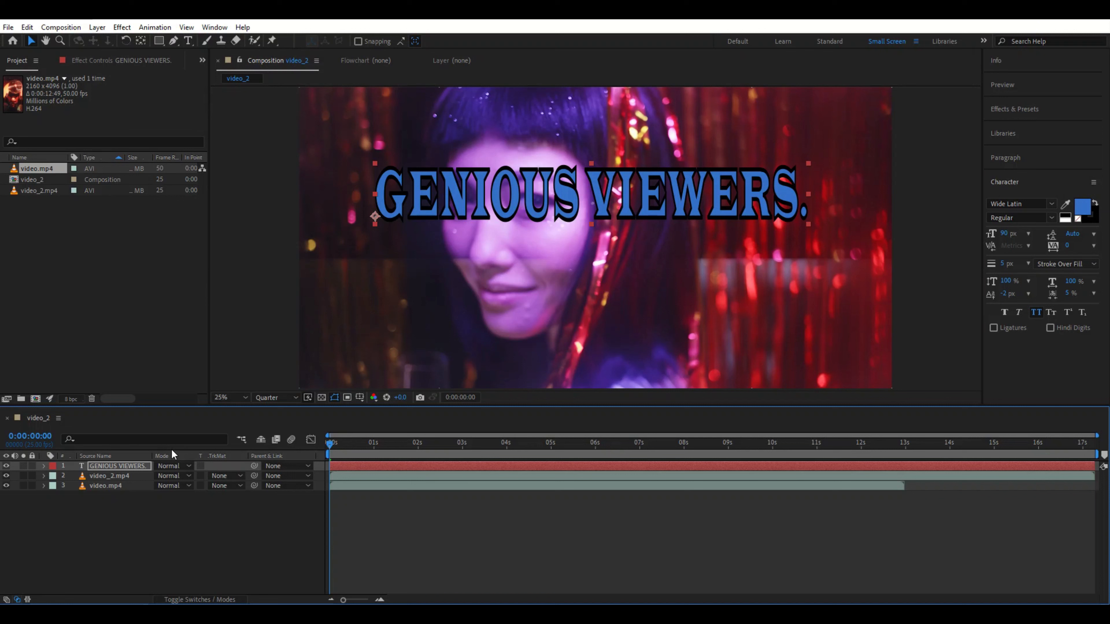
pyautogui.click(241, 482)
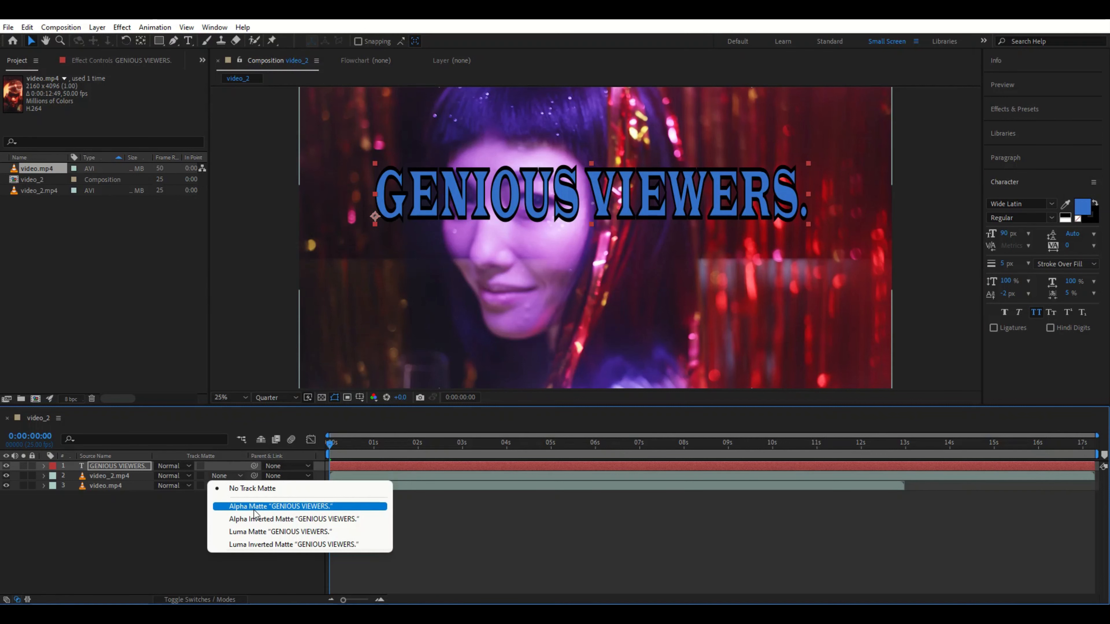
pyautogui.click(257, 507)
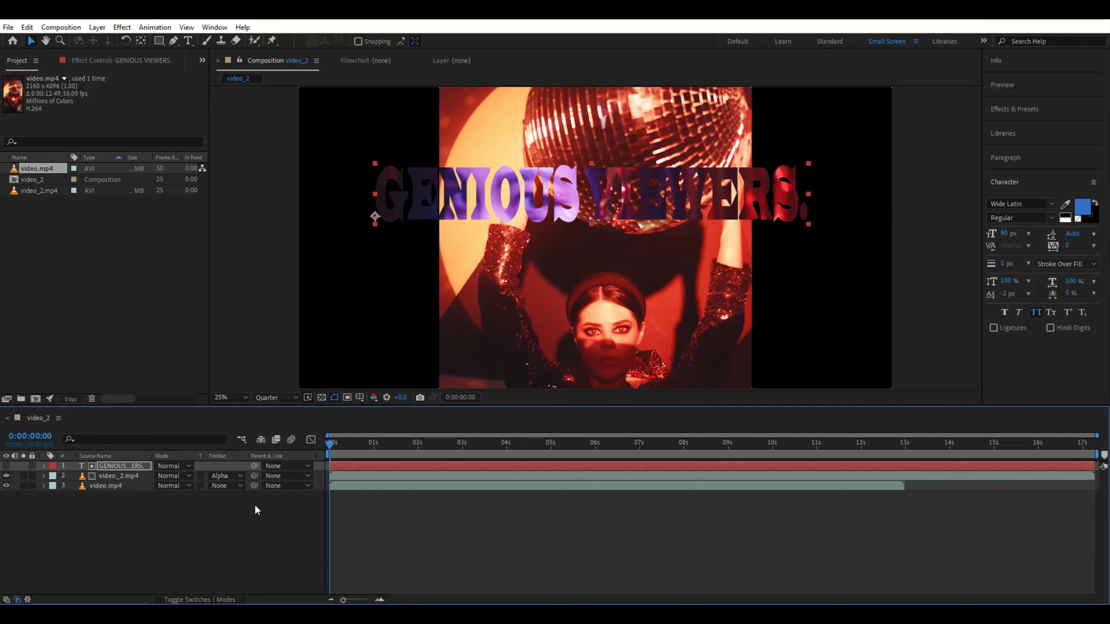
# Step: Select the text layer and scale it narrower so its right edge sits near the video's right side
pyautogui.click(810, 231)
pyautogui.moveTo(794, 224); pyautogui.dragTo(797, 224)
pyautogui.press('Return')
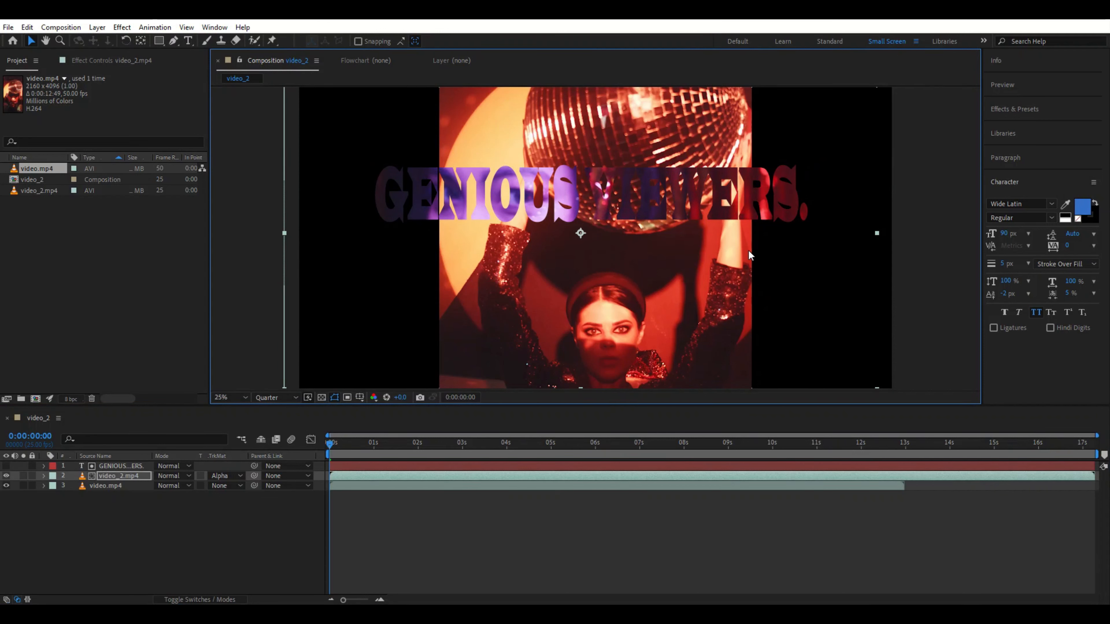
pyautogui.click(109, 466)
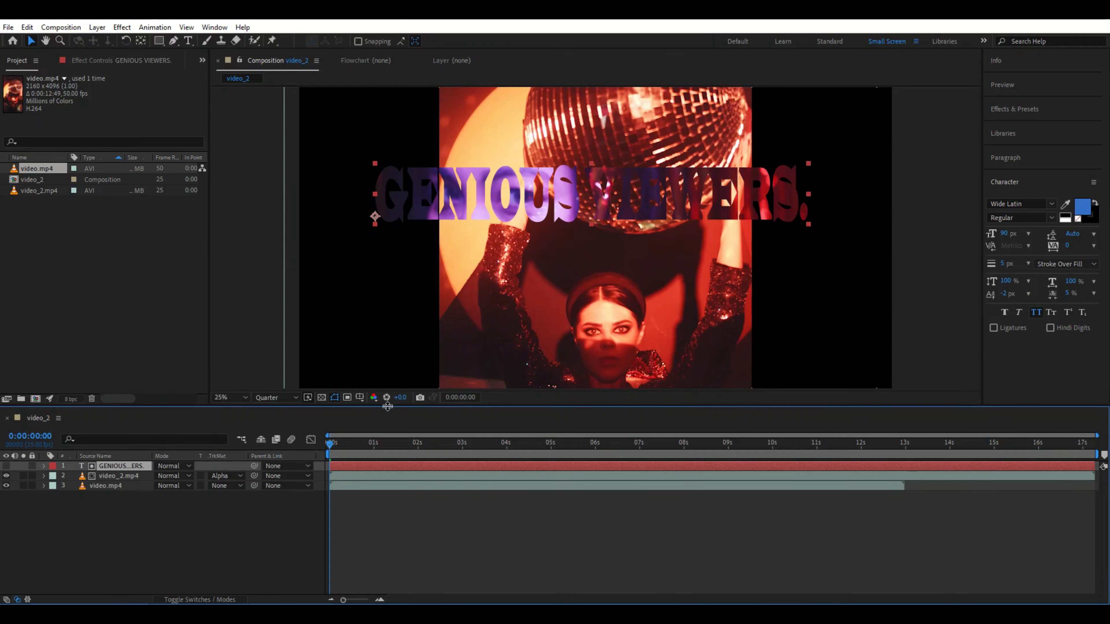
pyautogui.moveTo(808, 225); pyautogui.dragTo(758, 221)
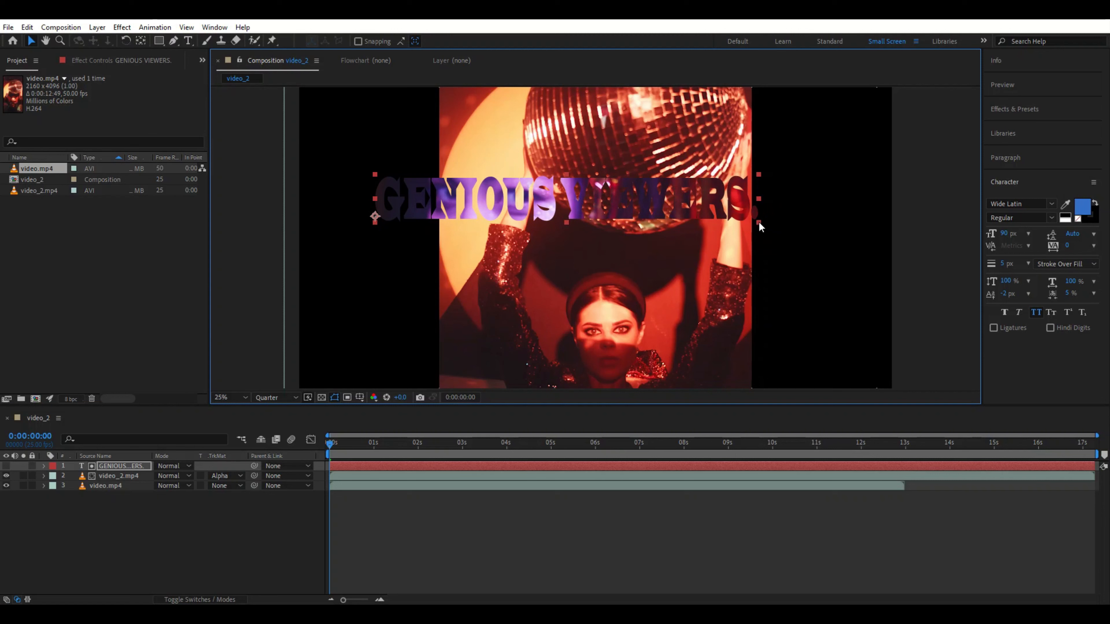
# Step: Play a preview of the matted text over the video
pyautogui.click(374, 178)
pyautogui.moveTo(374, 182); pyautogui.dragTo(430, 195)
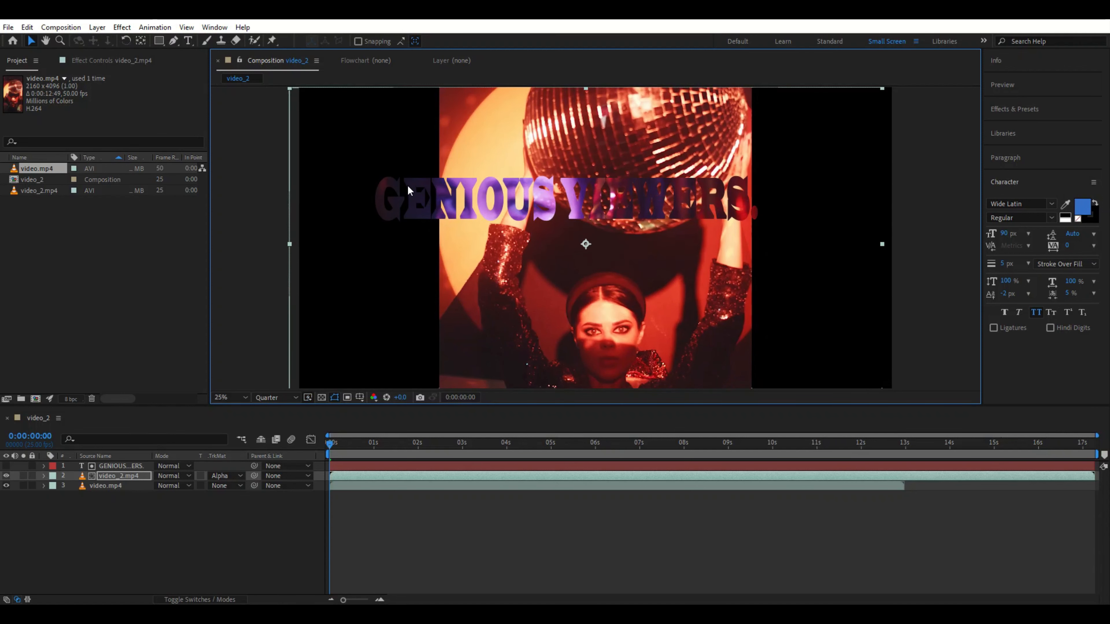
pyautogui.press('space')
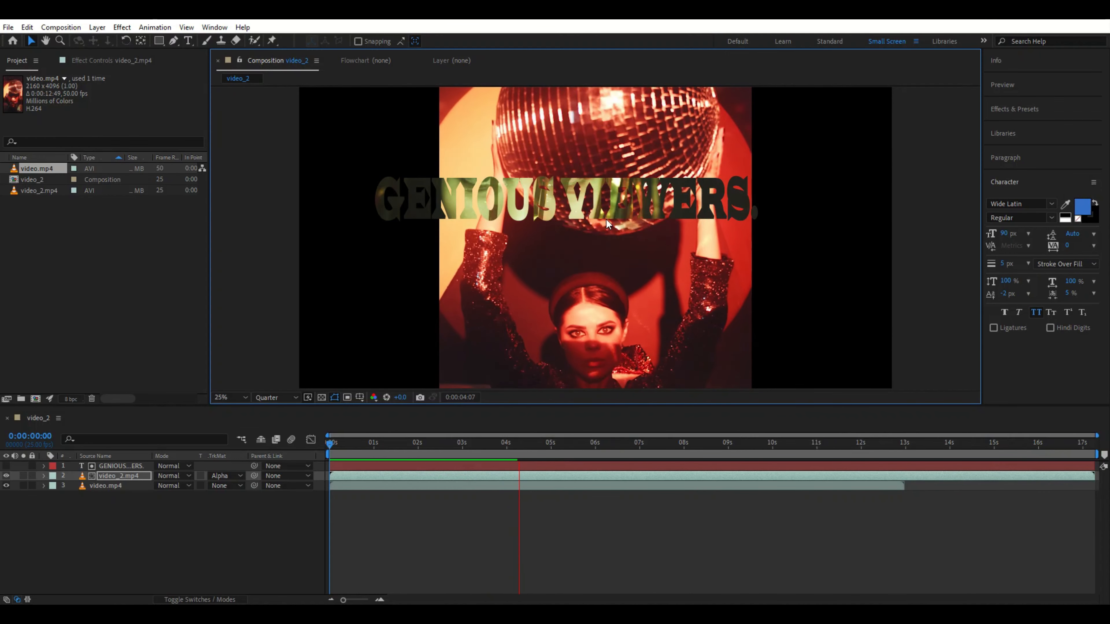
pyautogui.press('space')
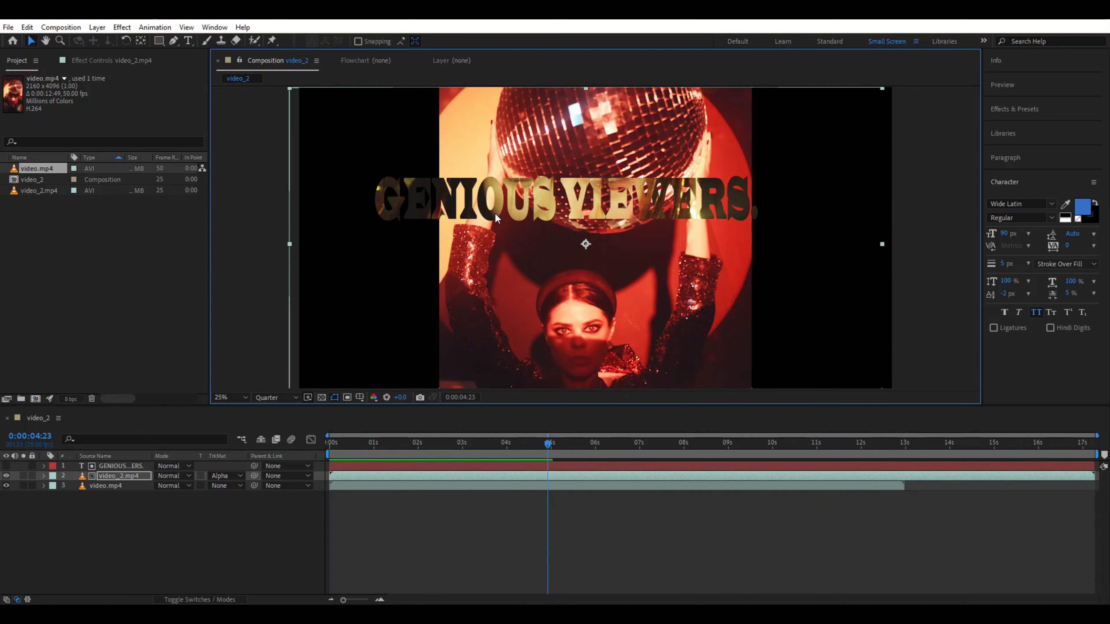
# Step: Select the text layer again and reduce its height
pyautogui.click(120, 460)
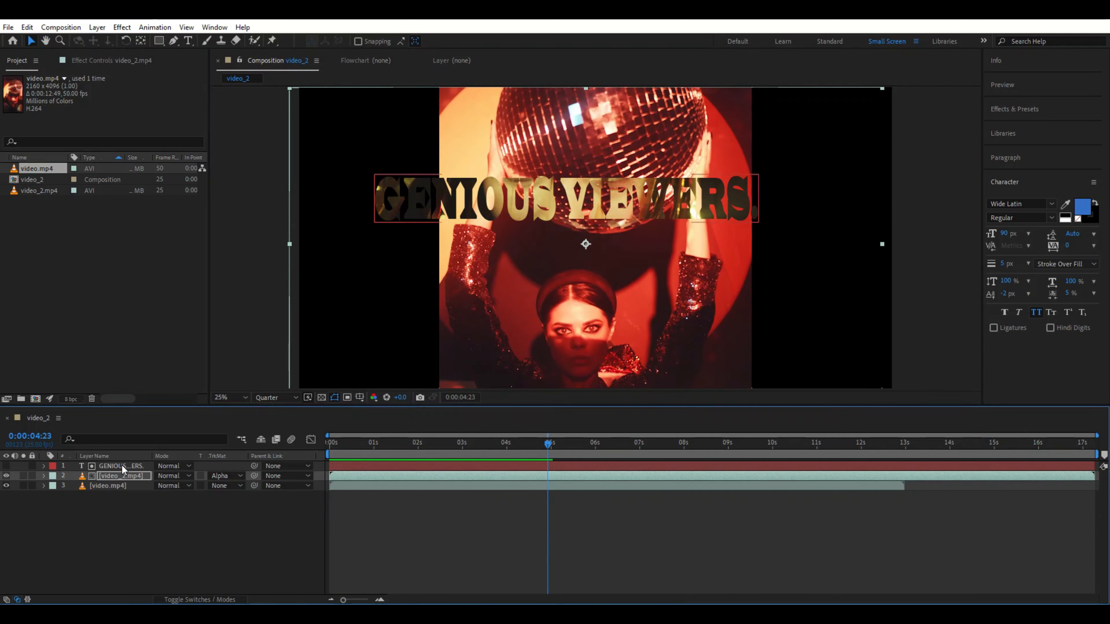
pyautogui.click(122, 464)
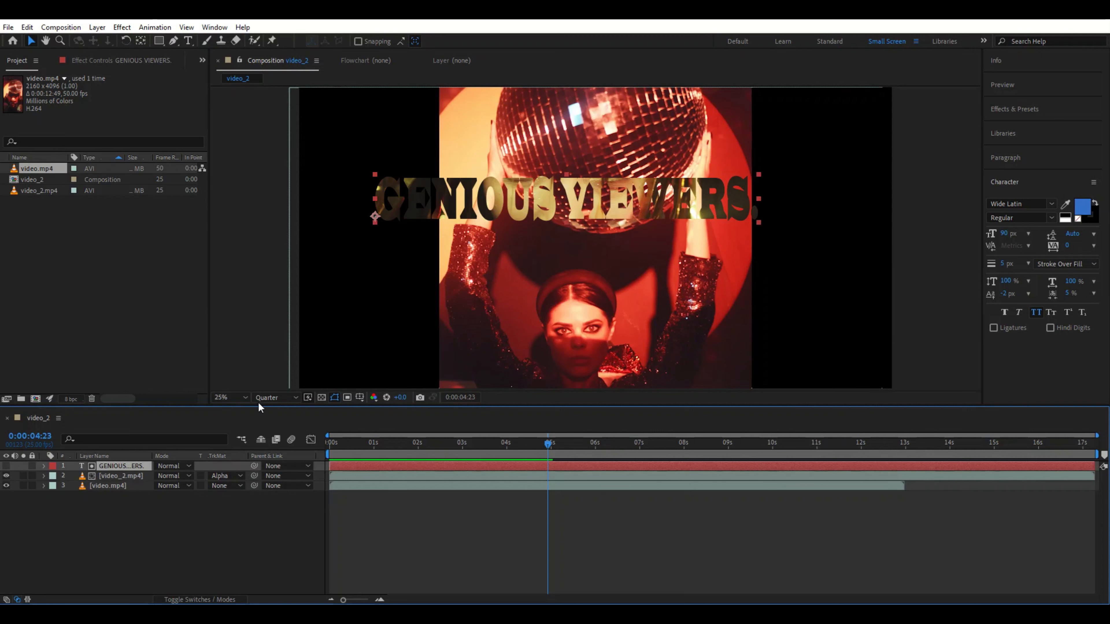
pyautogui.click(382, 175)
pyautogui.moveTo(381, 175); pyautogui.dragTo(376, 176)
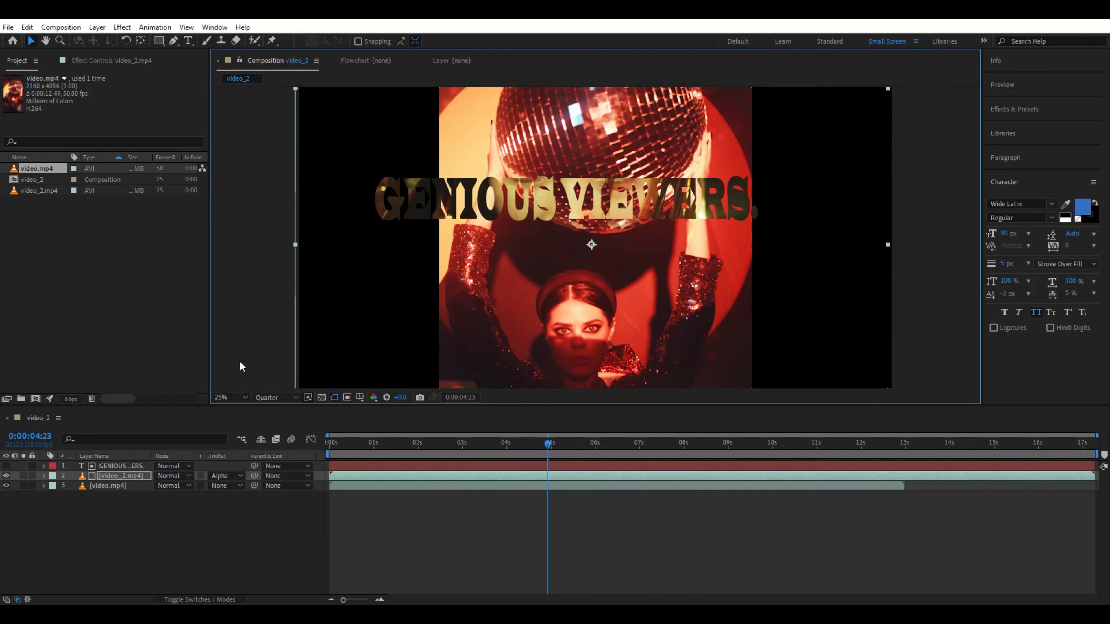
pyautogui.click(132, 464)
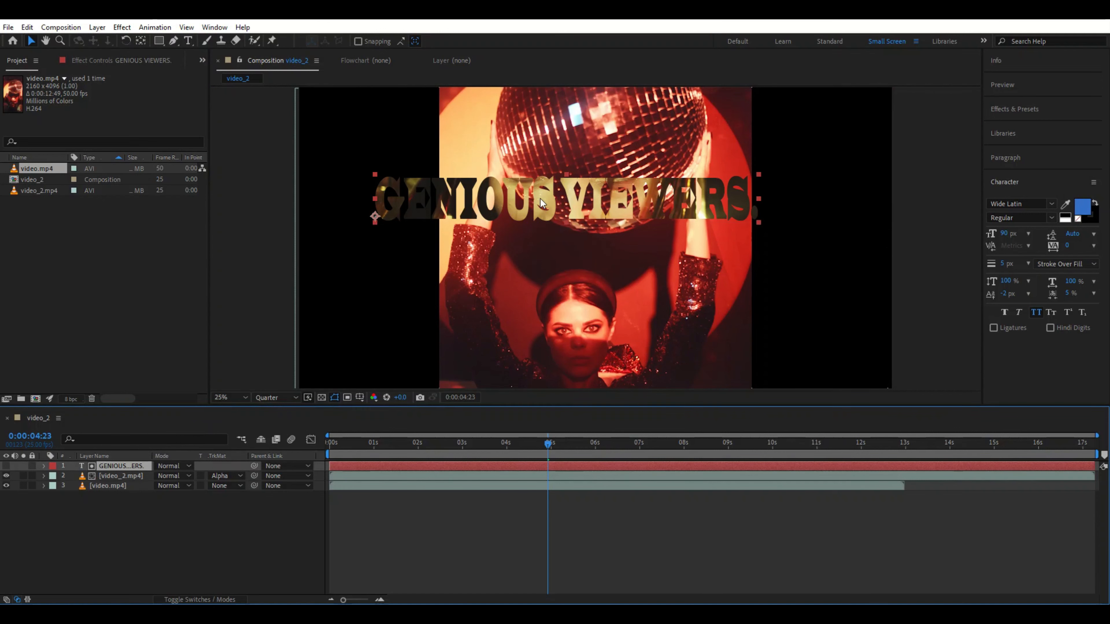
pyautogui.moveTo(374, 174); pyautogui.dragTo(377, 184)
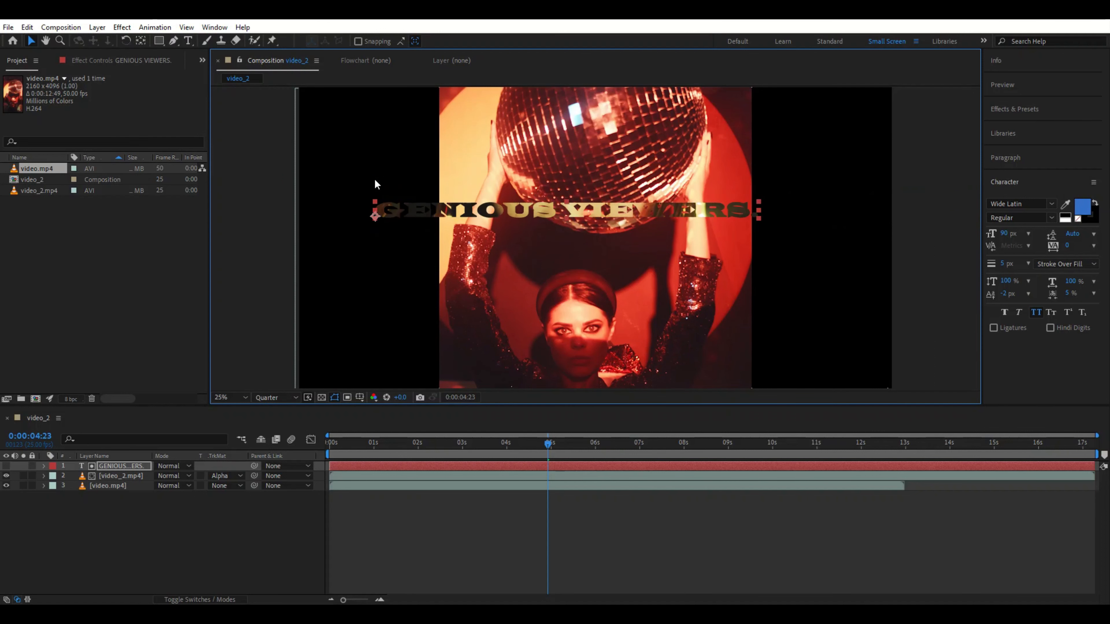
# Step: Move the text up over the video's top area and resize it to span the video's width
pyautogui.moveTo(497, 215); pyautogui.dragTo(558, 185)
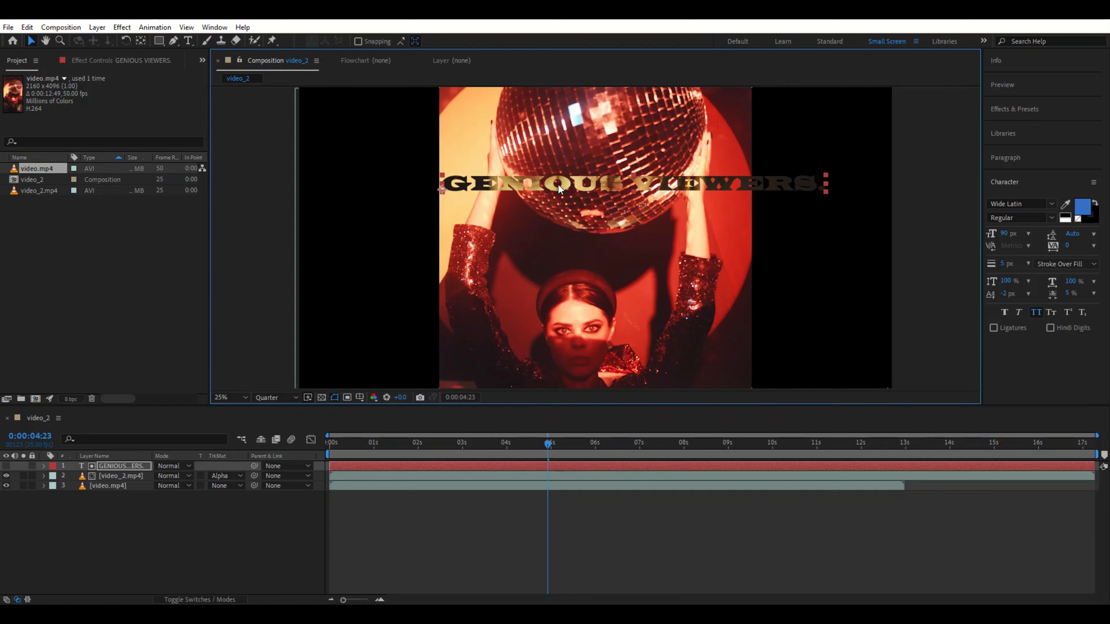
pyautogui.moveTo(824, 197); pyautogui.dragTo(746, 197)
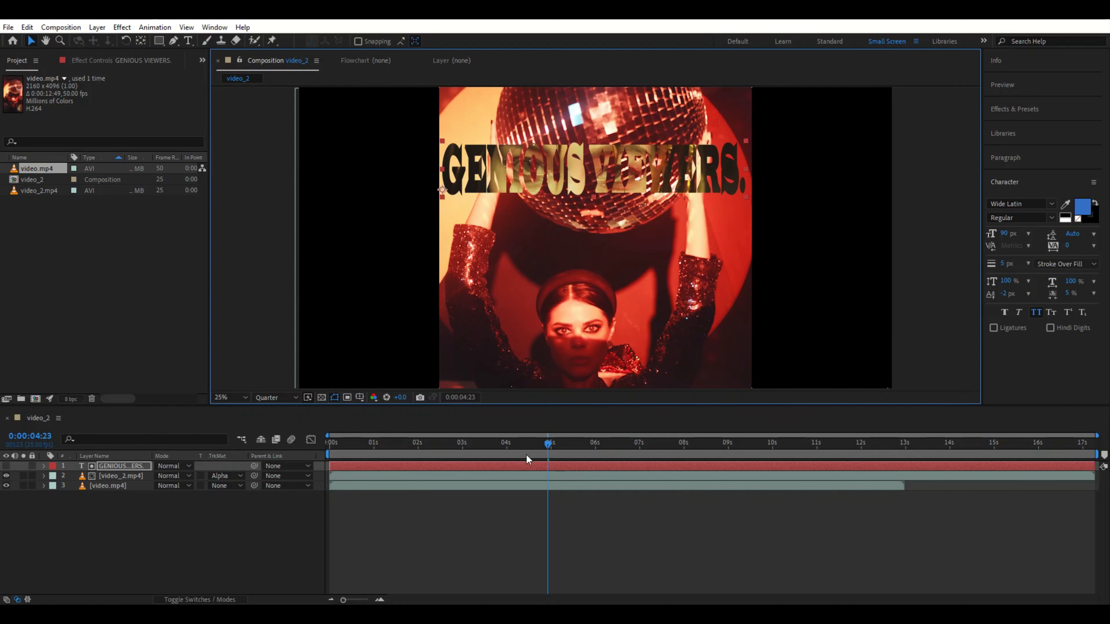
# Step: Preview the composition from the start
pyautogui.moveTo(546, 446); pyautogui.dragTo(321, 439)
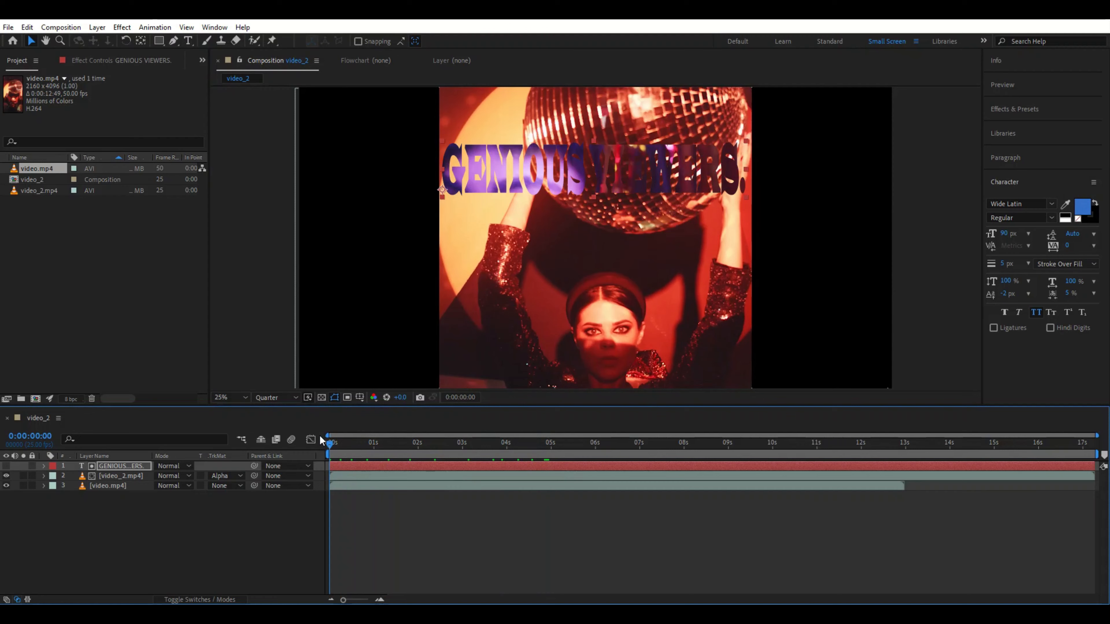
pyautogui.press('space')
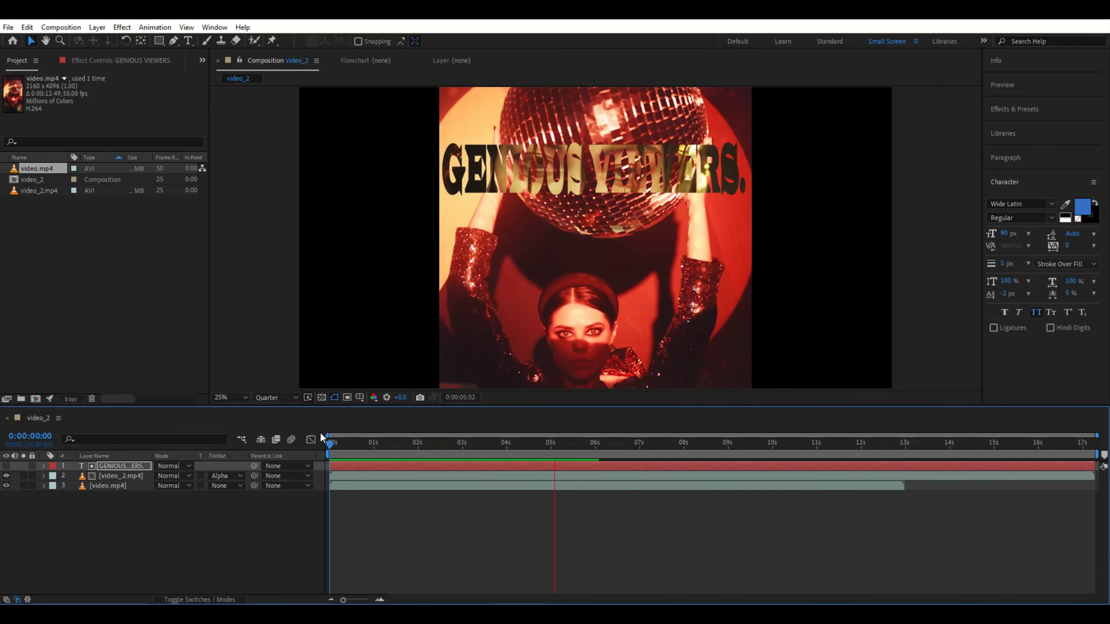
pyautogui.press('space')
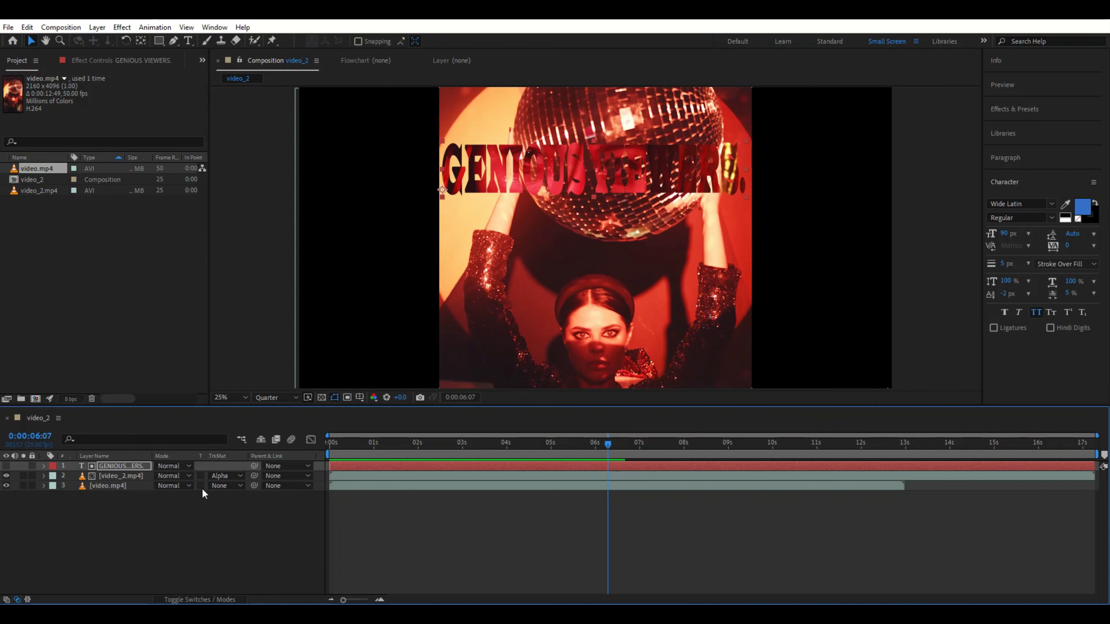
# Step: Change video_2.mp4's track matte to Alpha Inverted Matte "GENIOUS VIEWERS."
pyautogui.click(220, 477)
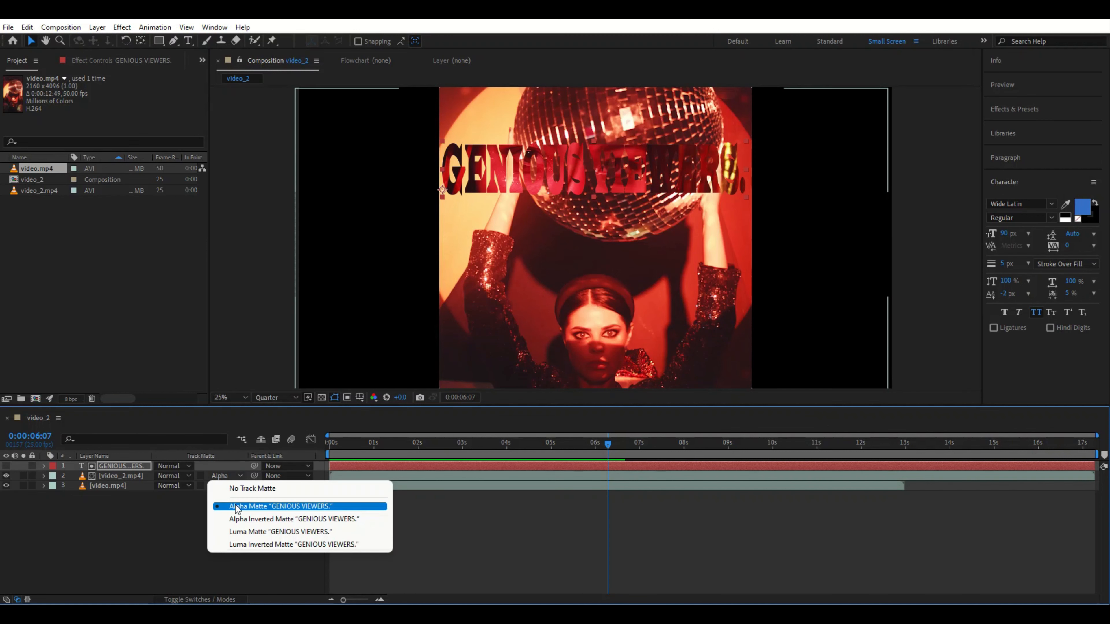
pyautogui.click(241, 519)
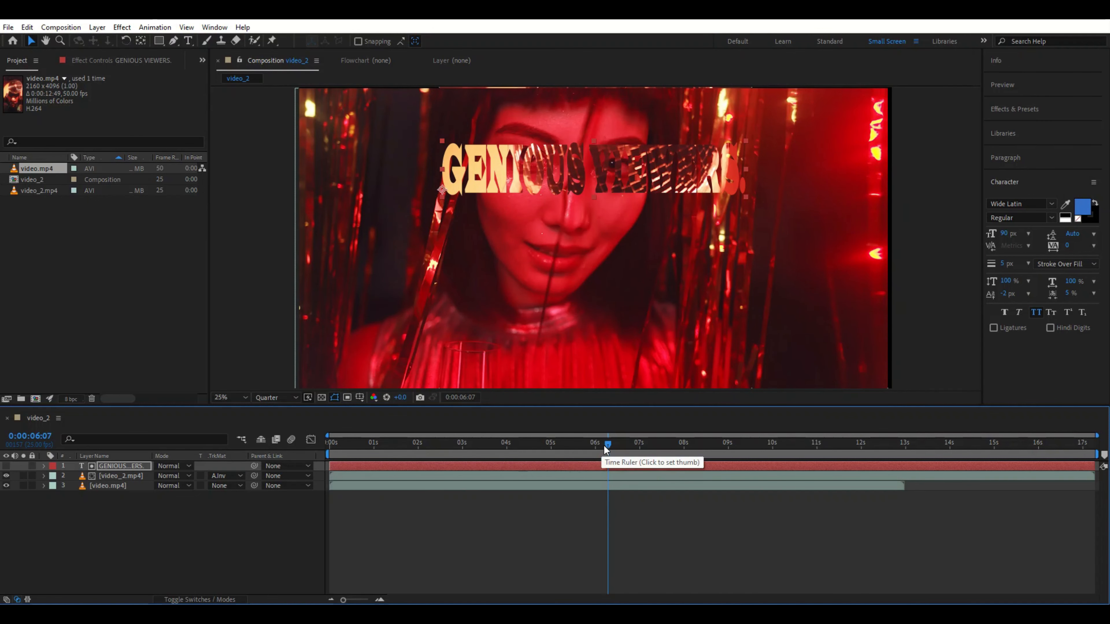
# Step: Select the text layer and nudge it slightly lower
pyautogui.click(439, 139)
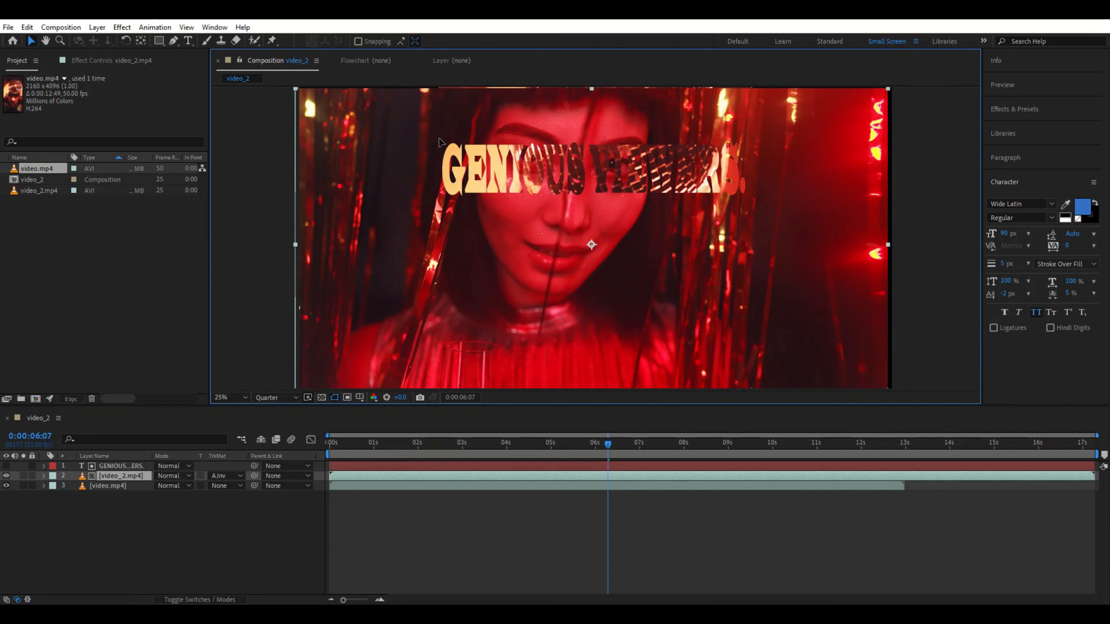
pyautogui.moveTo(439, 139); pyautogui.dragTo(437, 140)
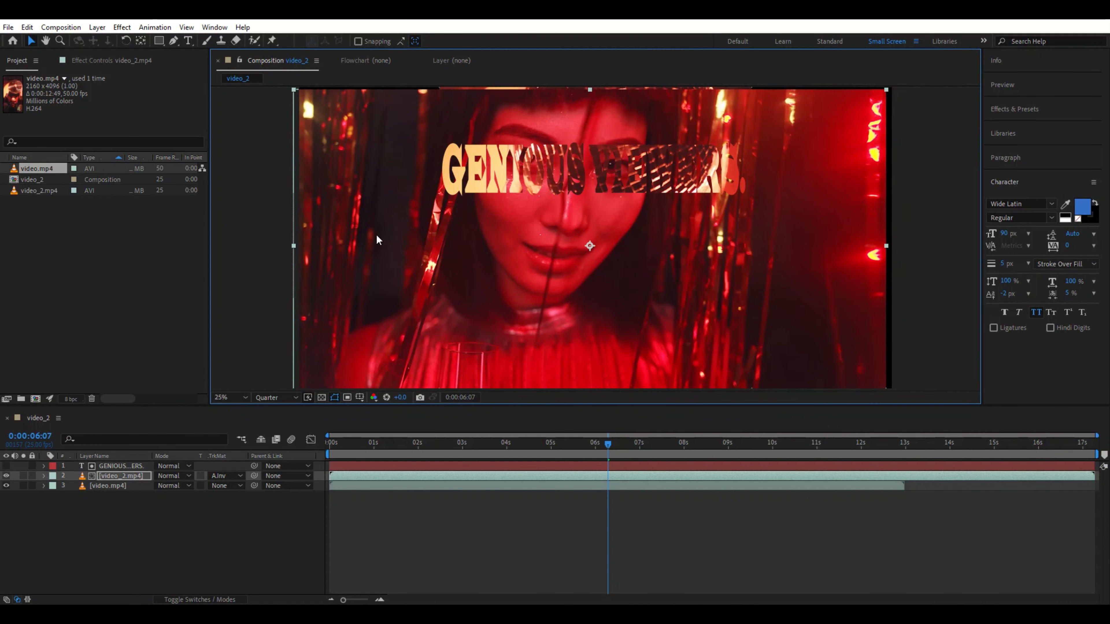
pyautogui.click(104, 464)
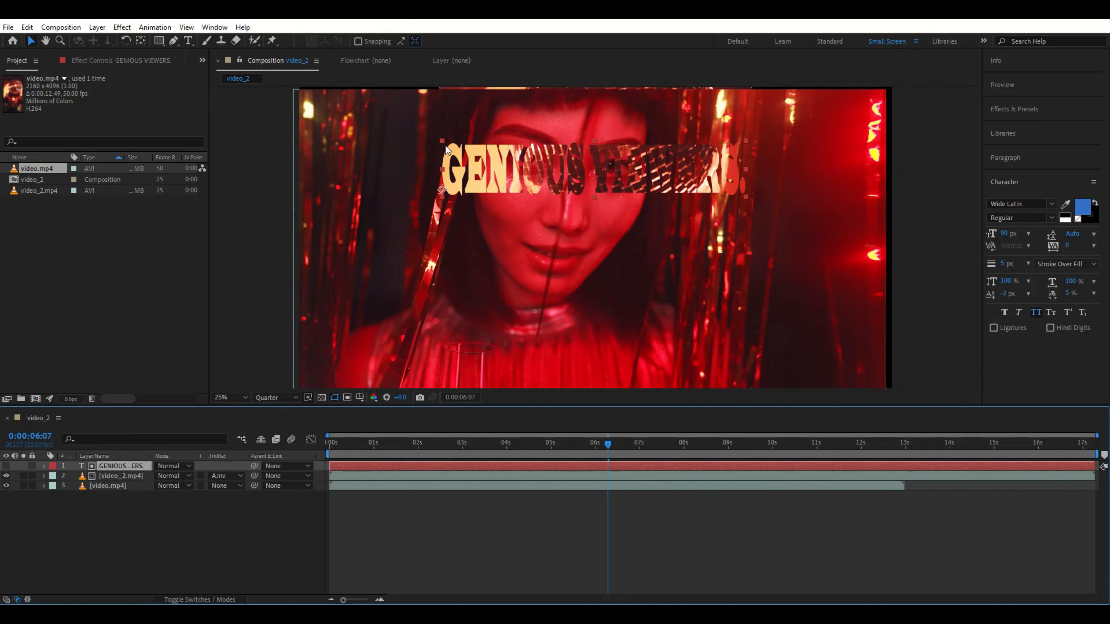
pyautogui.moveTo(445, 142)
pyautogui.mouseDown()
pyautogui.moveTo(435, 141)
pyautogui.moveTo(444, 152)
pyautogui.mouseUp()
# Step: Move the text down to the lower part of the frame
pyautogui.press('space')
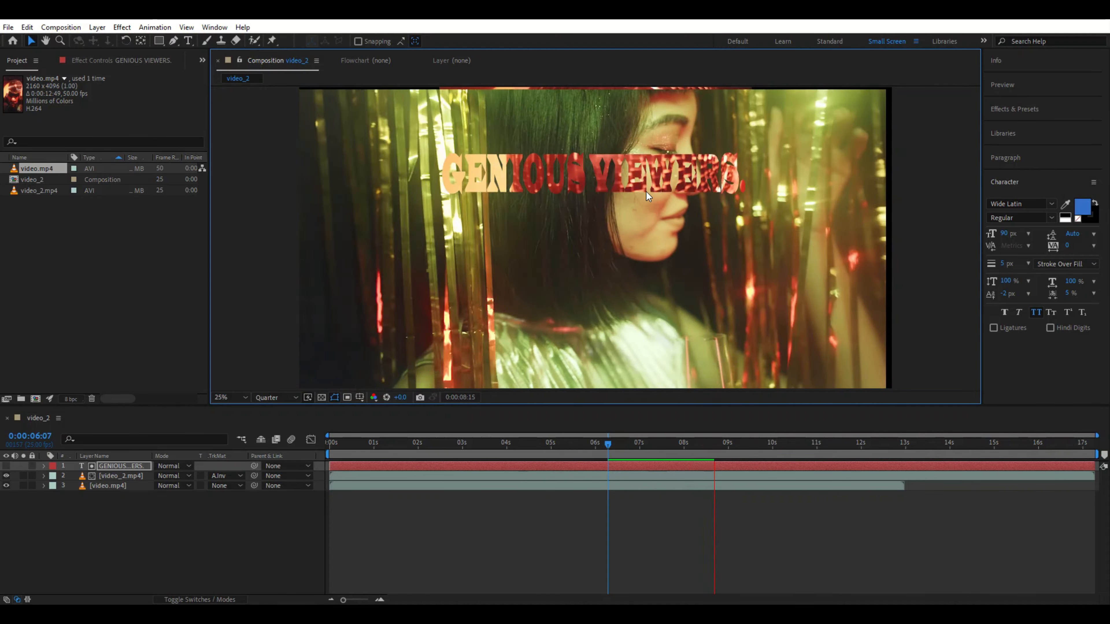
pyautogui.press('space')
pyautogui.moveTo(546, 171); pyautogui.dragTo(597, 352)
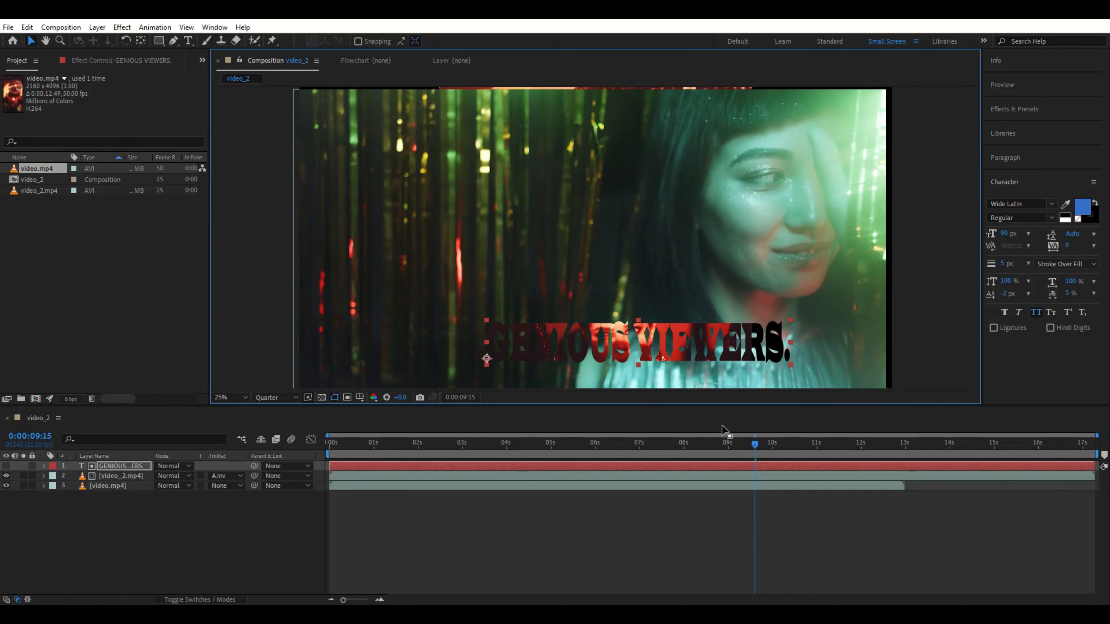
# Step: Preview the composition from the start
pyautogui.moveTo(731, 444); pyautogui.dragTo(357, 428)
pyautogui.press('space')
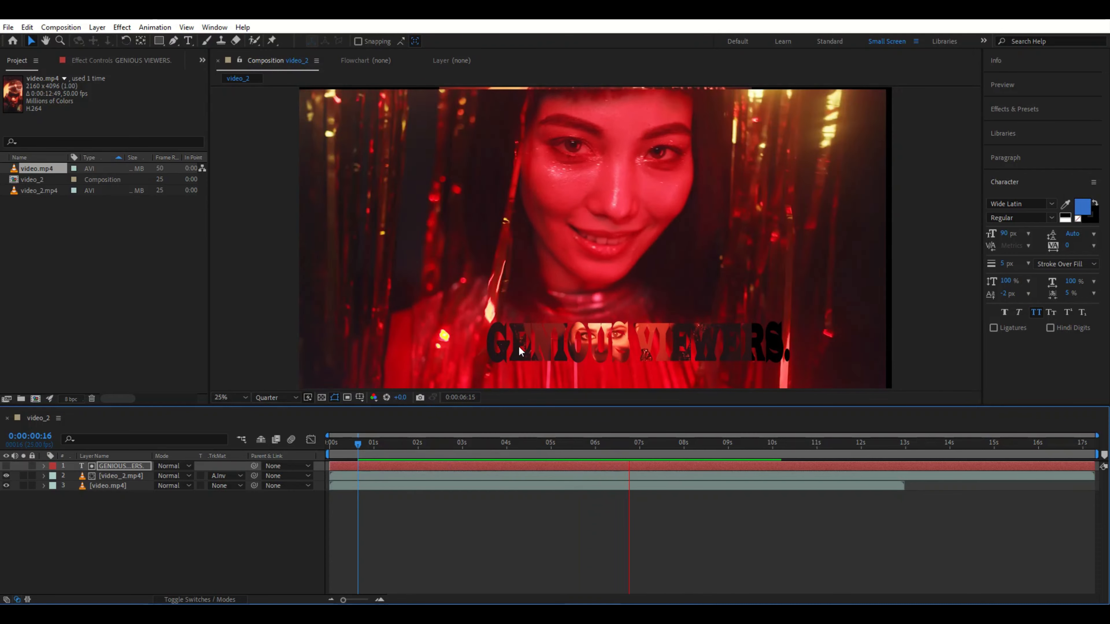
pyautogui.press('space')
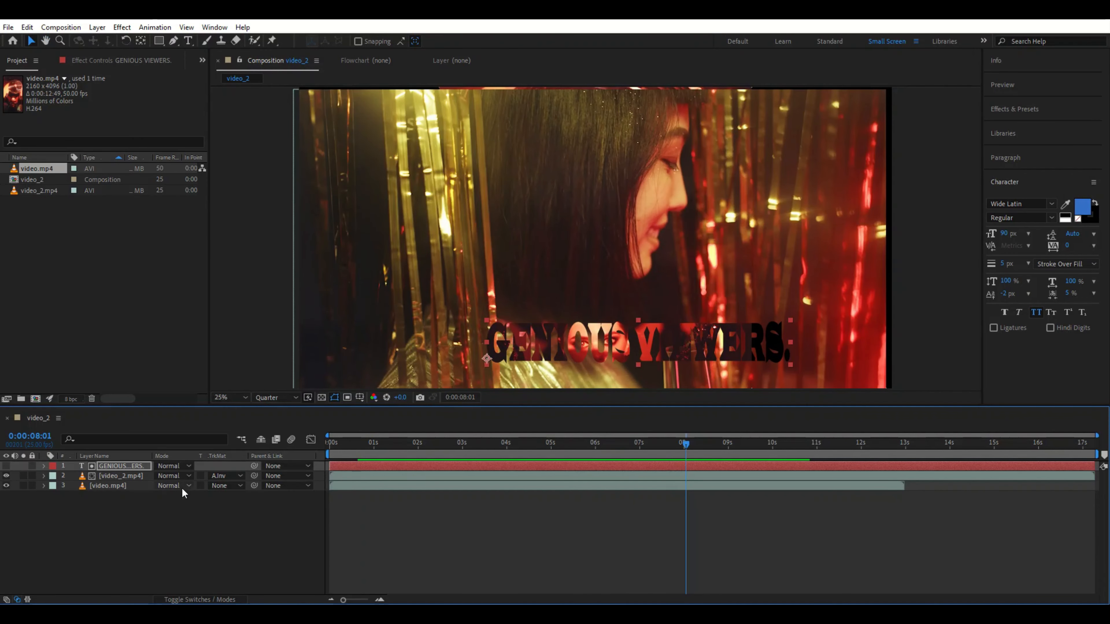
# Step: Open the text layer's Transform properties and move the text off-screen to the left, to position -1168, 2016
pyautogui.click(43, 466)
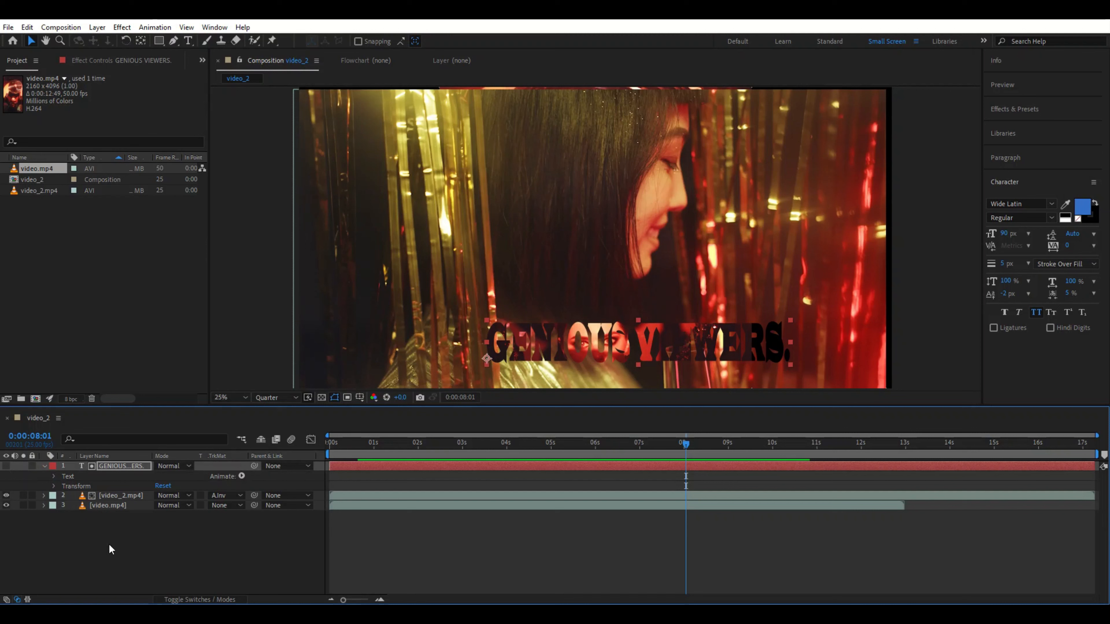
pyautogui.click(55, 476)
pyautogui.click(55, 476)
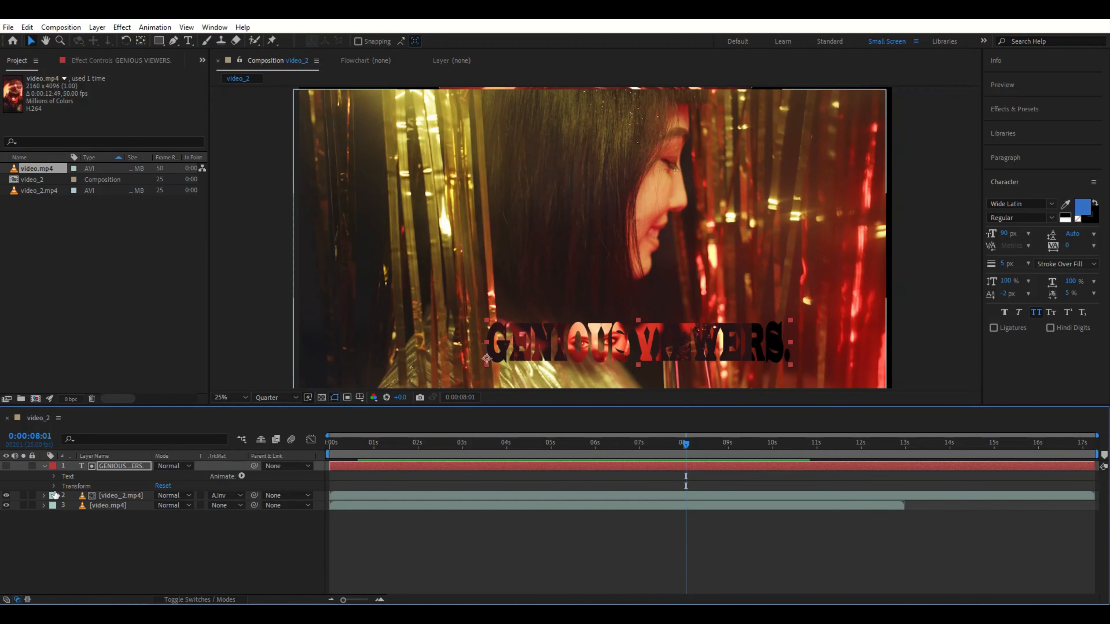
pyautogui.click(55, 486)
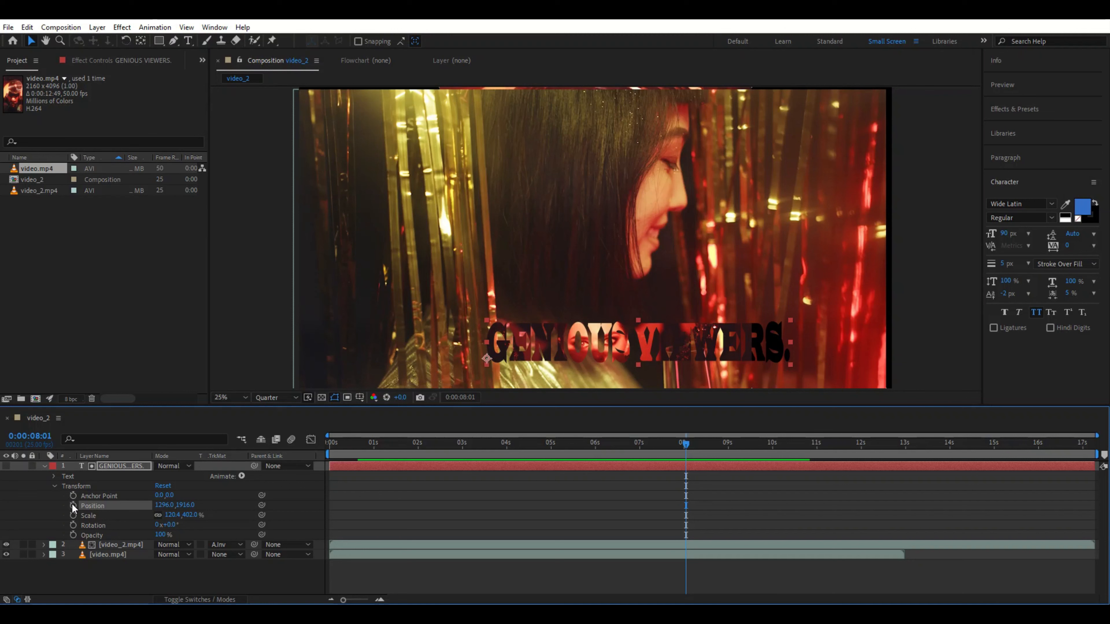
pyautogui.moveTo(613, 357); pyautogui.dragTo(256, 368)
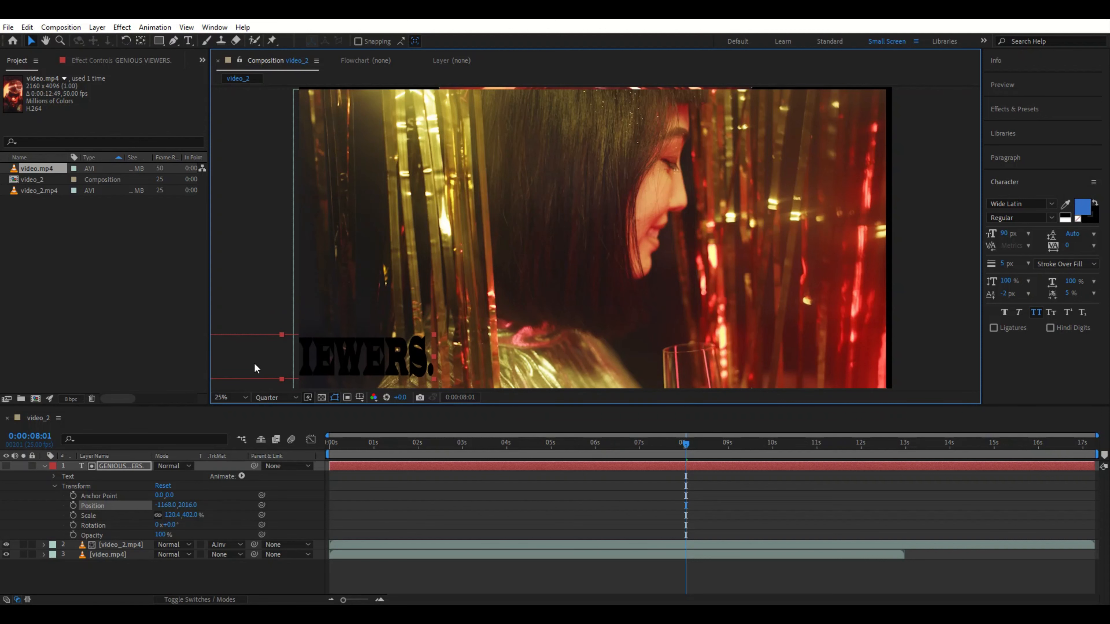
# Step: Set a Position keyframe for the text layer at 0:00:00:00
pyautogui.moveTo(684, 447); pyautogui.dragTo(250, 464)
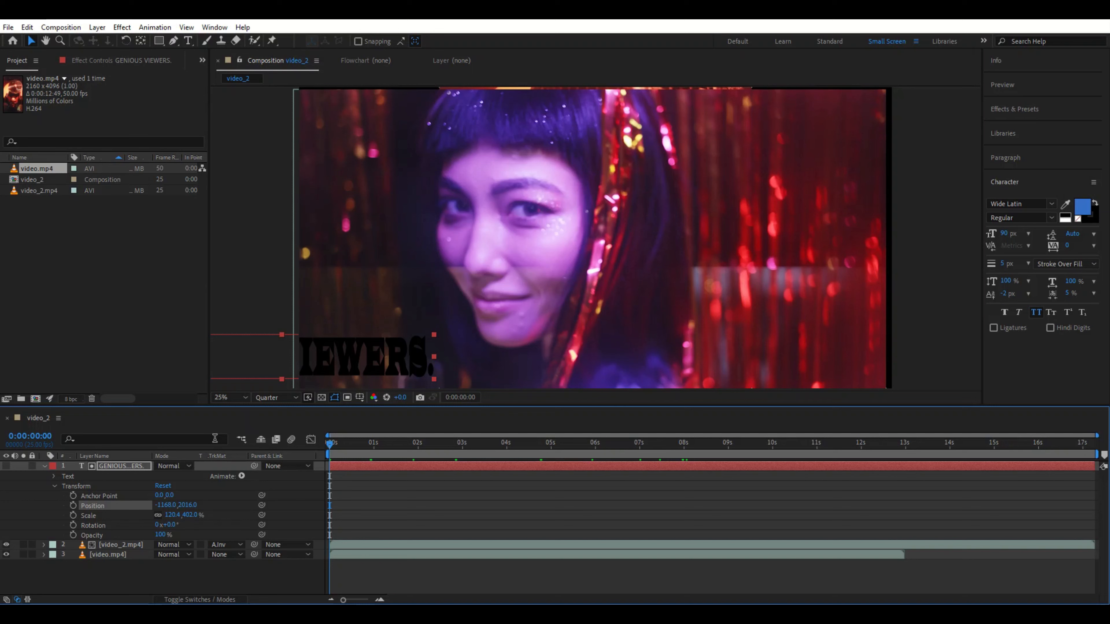
pyautogui.click(70, 506)
# Step: At 0:00:01:03, move the text back into frame to position 1036, 2036, adding a second Position keyframe
pyautogui.moveTo(330, 442); pyautogui.dragTo(378, 452)
pyautogui.moveTo(383, 352); pyautogui.dragTo(702, 353)
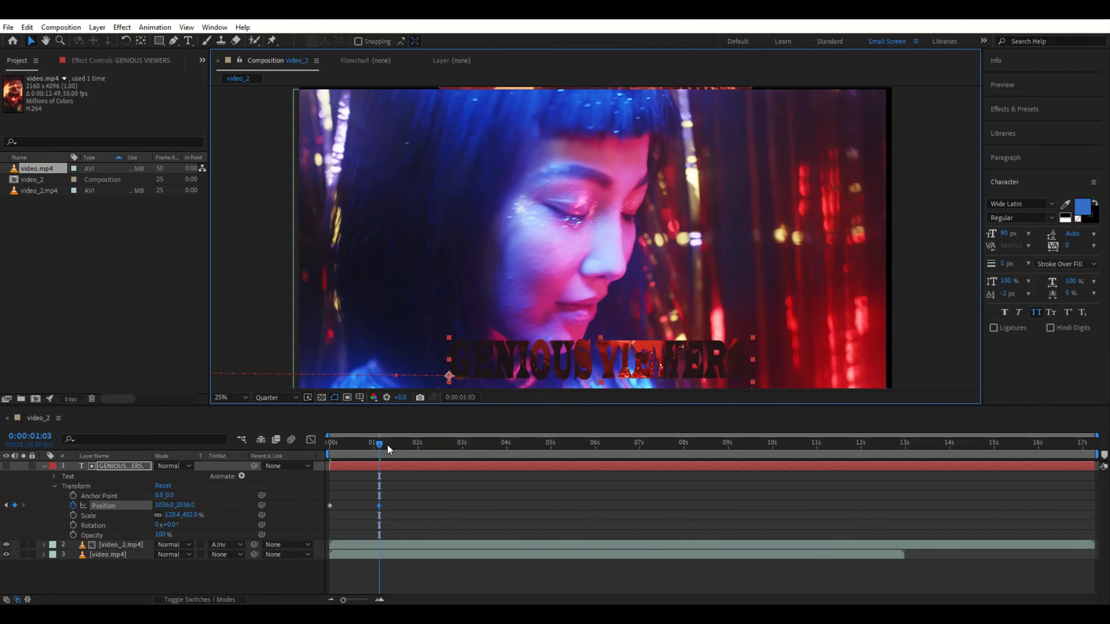
# Step: Add two more Position keyframes at about 0:00:02 and 0:00:03:08, moving the text upward to about 1244, 1088
pyautogui.moveTo(381, 444); pyautogui.dragTo(430, 453)
pyautogui.moveTo(651, 380); pyautogui.dragTo(673, 323)
pyautogui.moveTo(428, 442); pyautogui.dragTo(476, 445)
pyautogui.moveTo(636, 302); pyautogui.dragTo(622, 249)
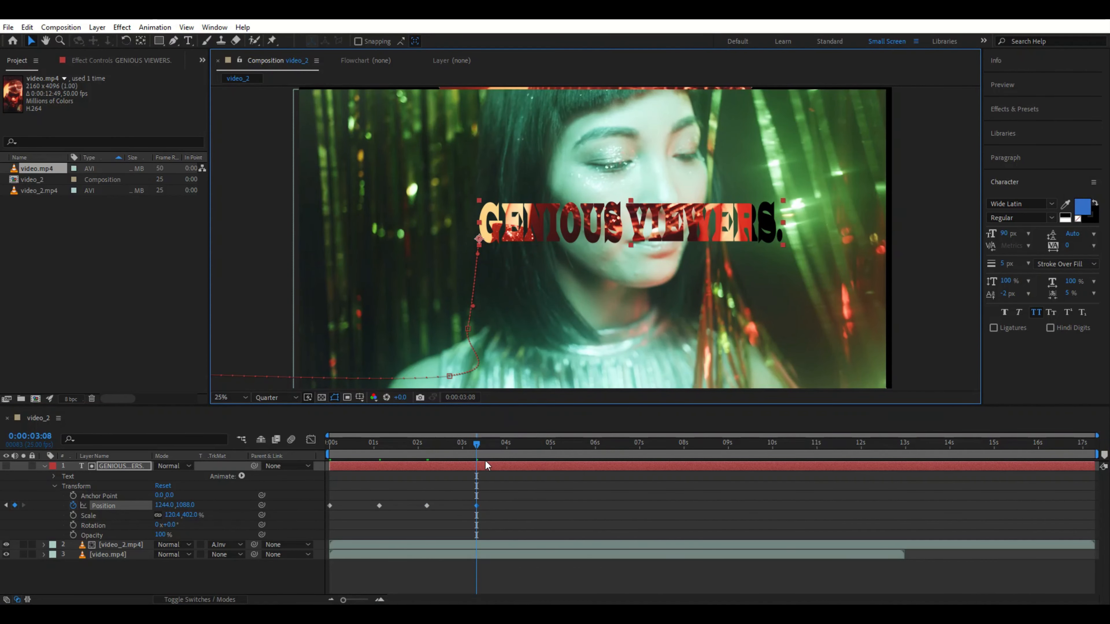
# Step: Select all four Position keyframes of the text layer and apply easy ease to them
pyautogui.moveTo(476, 446); pyautogui.dragTo(294, 474)
pyautogui.moveTo(523, 495); pyautogui.dragTo(322, 521)
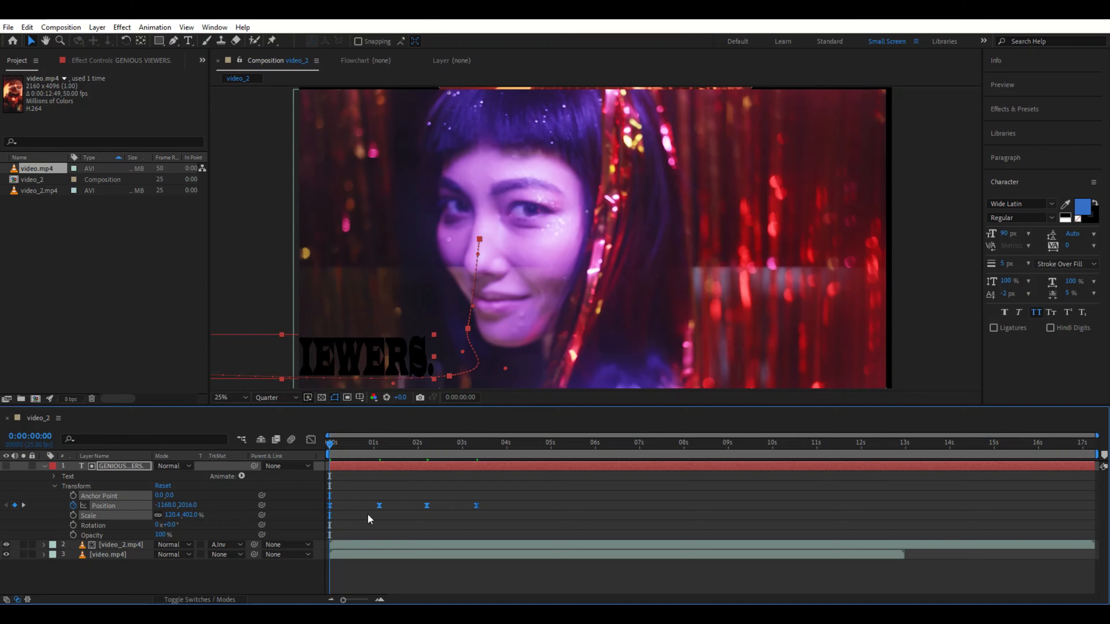
# Step: Preview the text animation from the start several times
pyautogui.press('space')
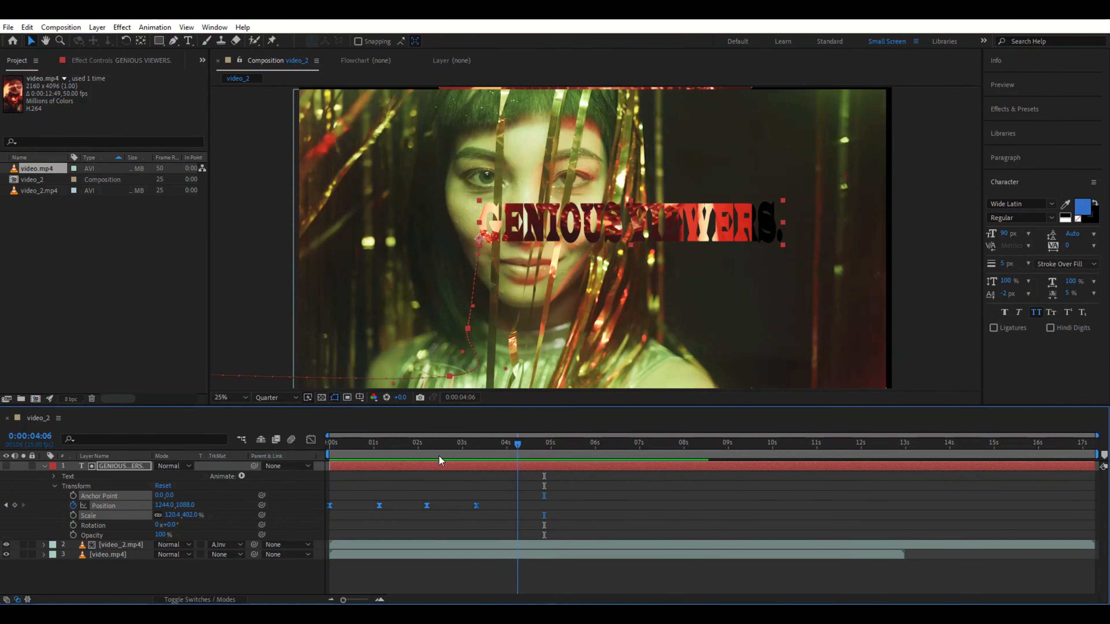
pyautogui.press('space')
pyautogui.press('space')
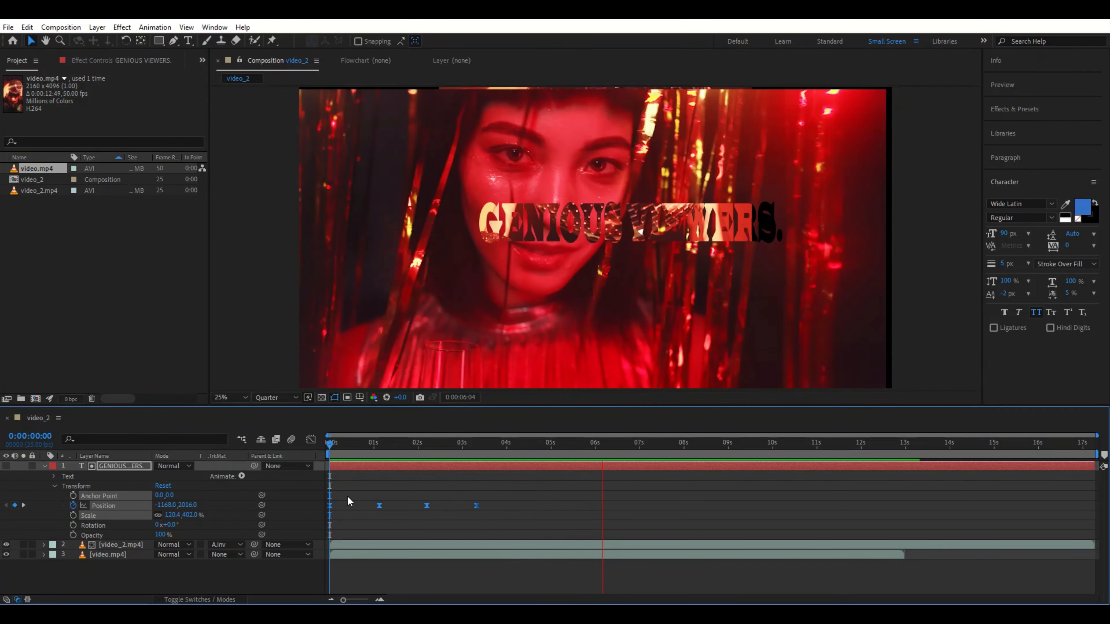
pyautogui.press('space')
pyautogui.moveTo(622, 444); pyautogui.dragTo(311, 478)
pyautogui.press('space')
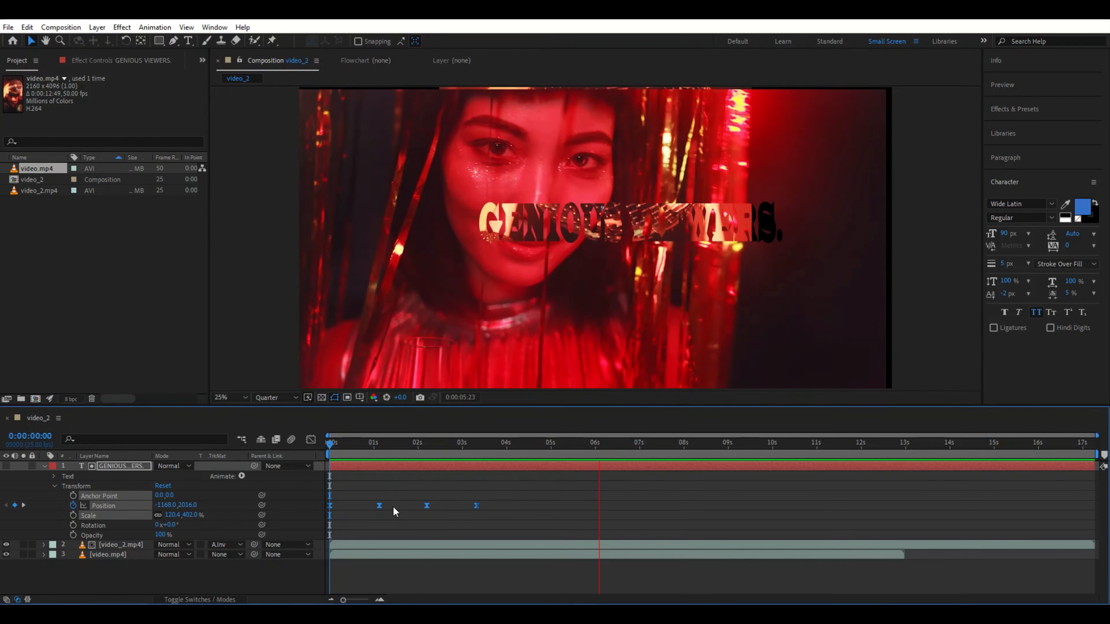
pyautogui.press('space')
pyautogui.moveTo(583, 455); pyautogui.dragTo(305, 509)
pyautogui.press('space')
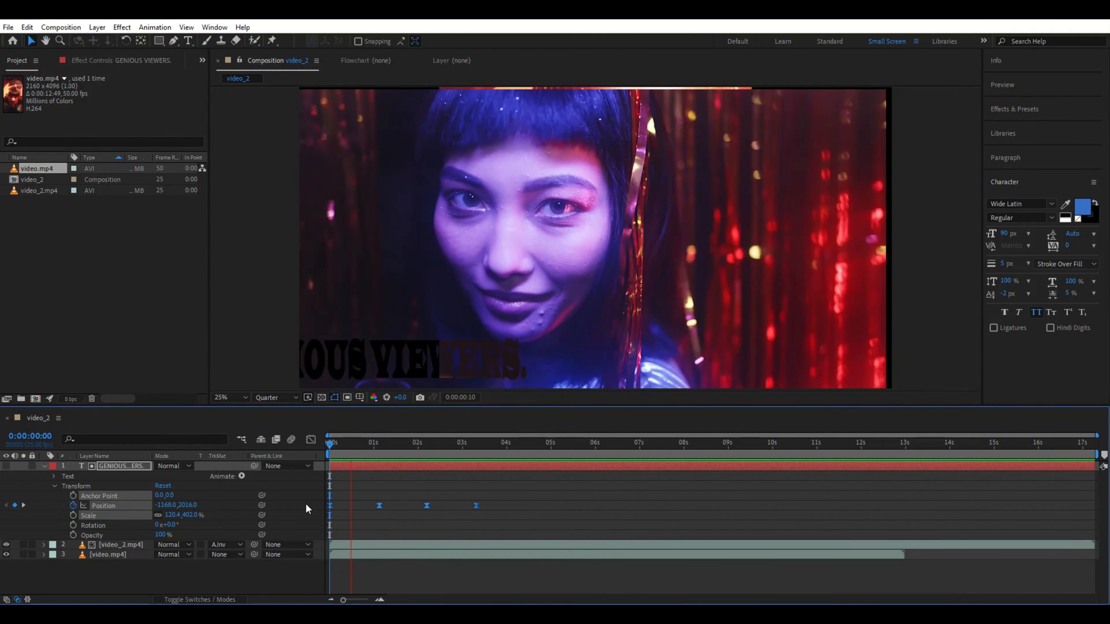
pyautogui.press('space')
# Step: Set video_2.mp4's track matte to Luma Matte using the "GENIOUS VIEWERS." text layer
pyautogui.click(43, 466)
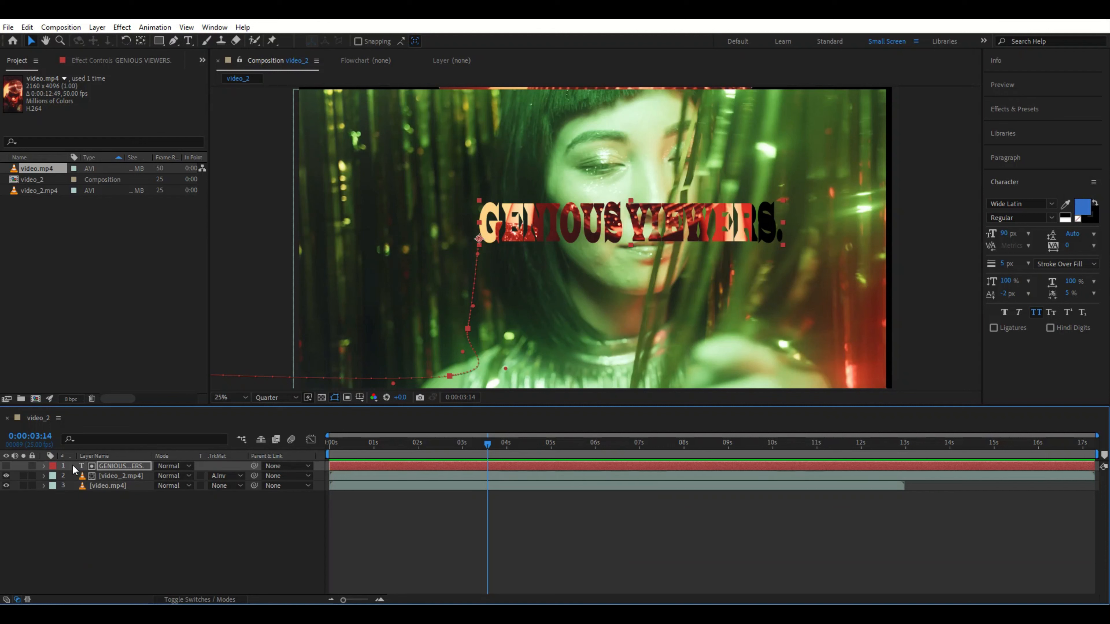
pyautogui.click(225, 475)
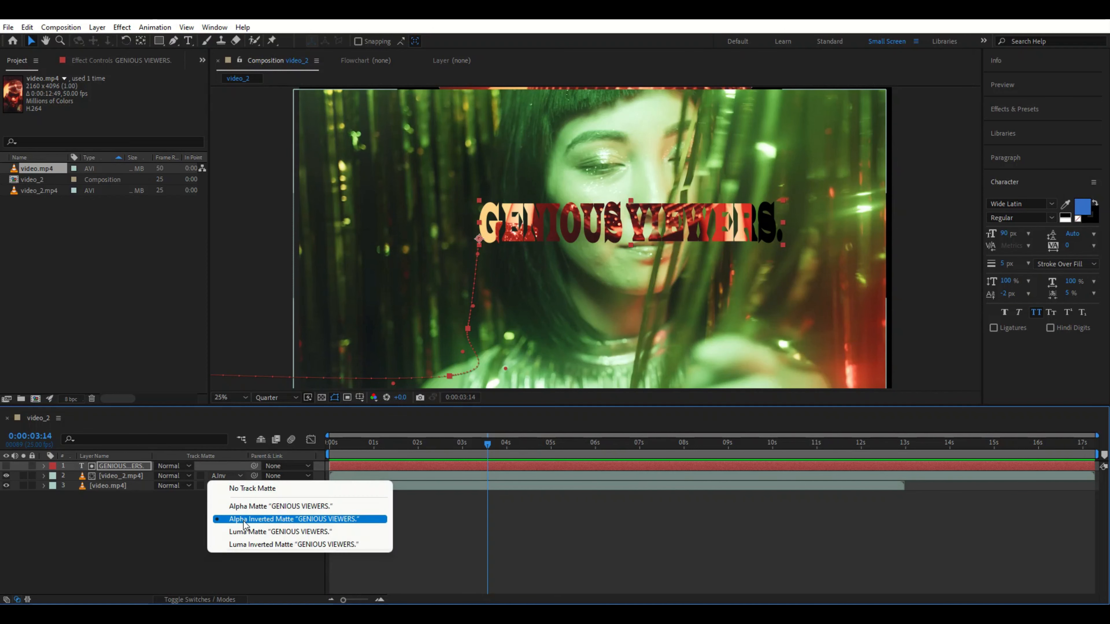
pyautogui.click(246, 533)
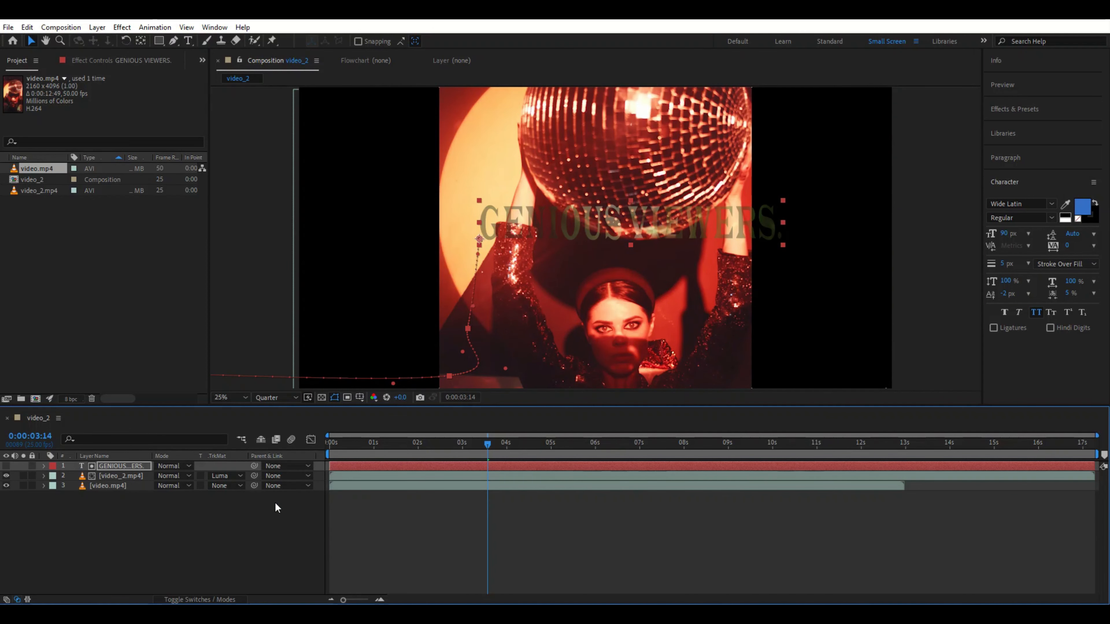
# Step: Preview the matted result from the start
pyautogui.moveTo(486, 443); pyautogui.dragTo(299, 484)
pyautogui.press('space')
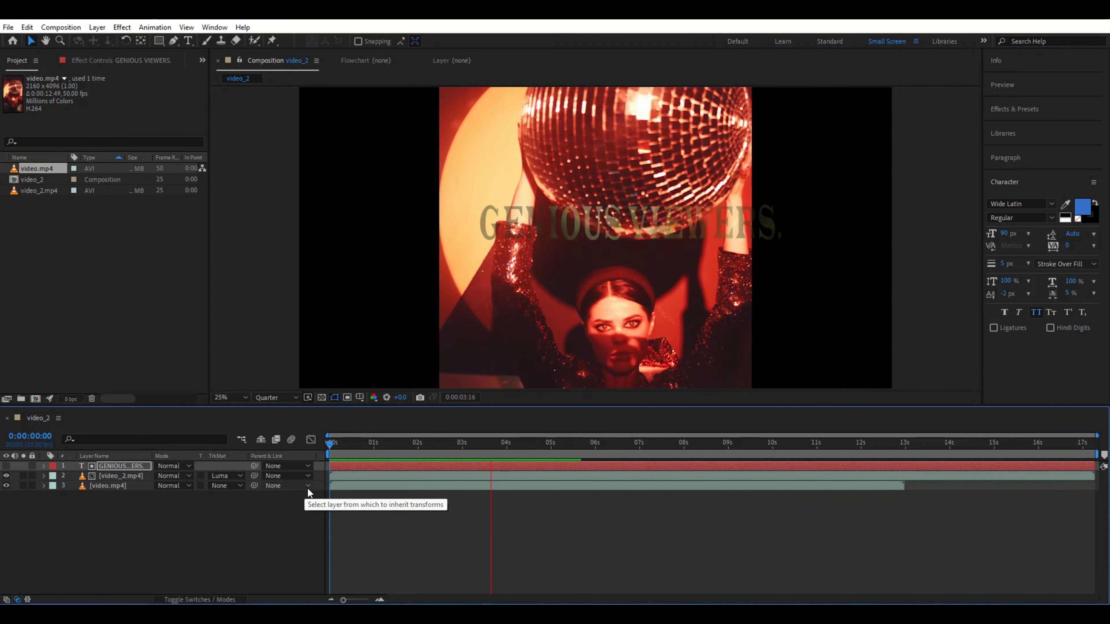
pyautogui.press('space')
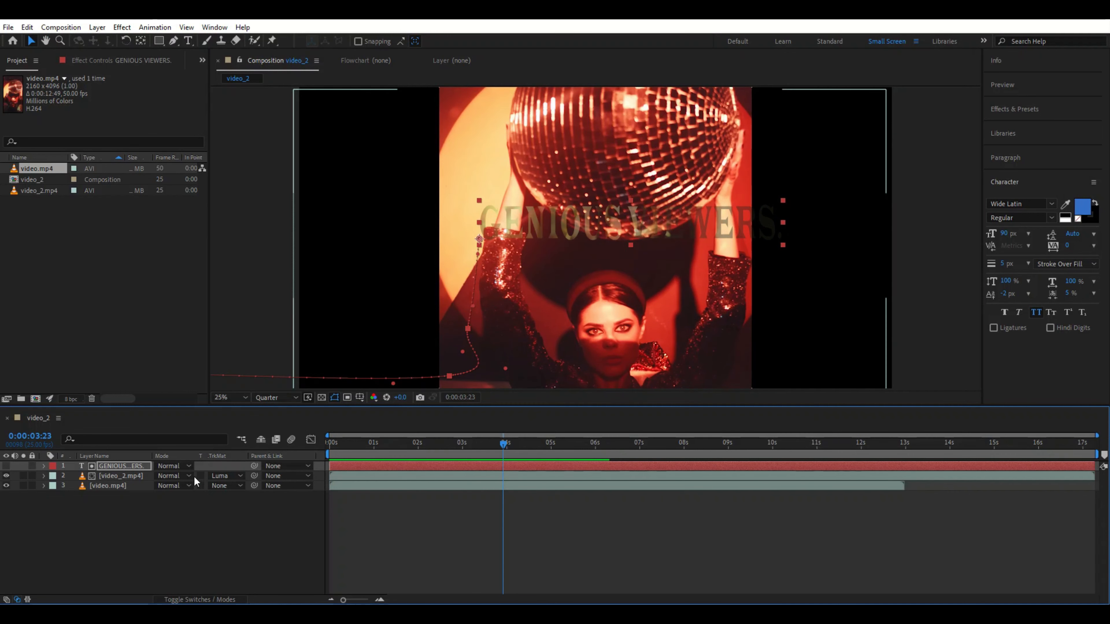
# Step: Delete the "GENIOUS VIEWERS." text layer
pyautogui.click(90, 467)
pyautogui.press('Delete')
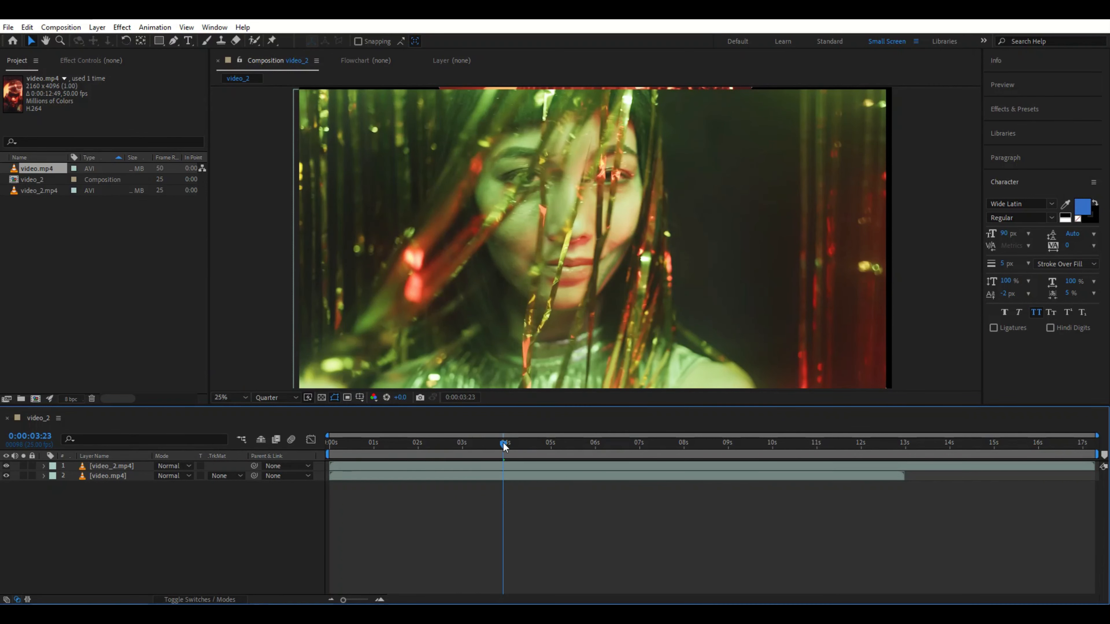
# Step: At 0:00:00:00, create a new composition-sized solid layer in the timeline
pyautogui.moveTo(503, 441); pyautogui.dragTo(330, 441)
pyautogui.rightClick(157, 523)
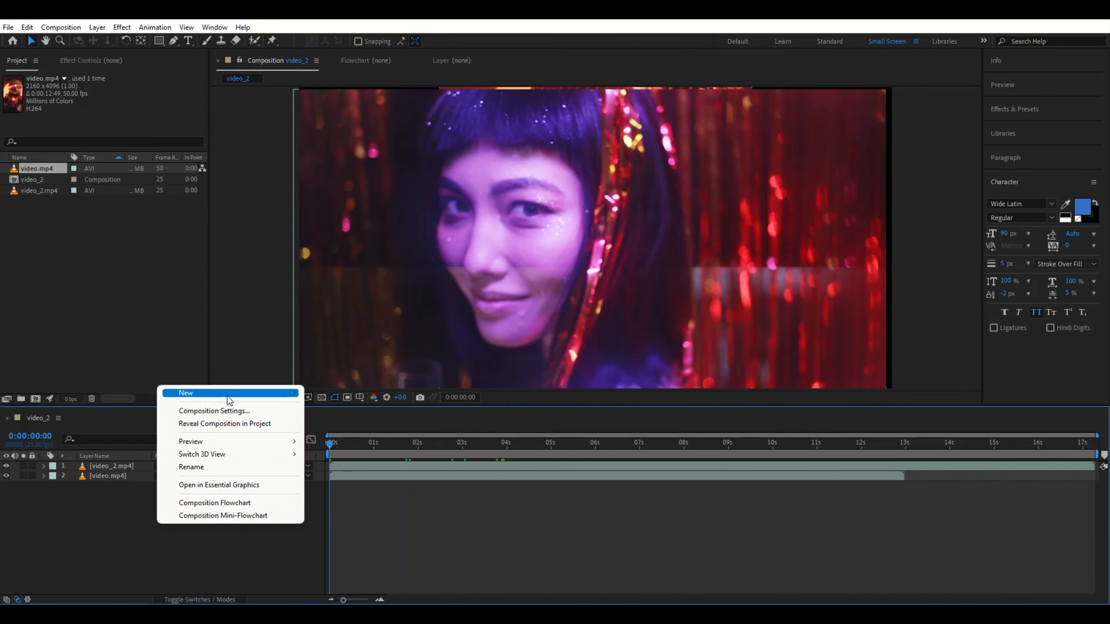
pyautogui.moveTo(235, 394)
pyautogui.click(357, 427)
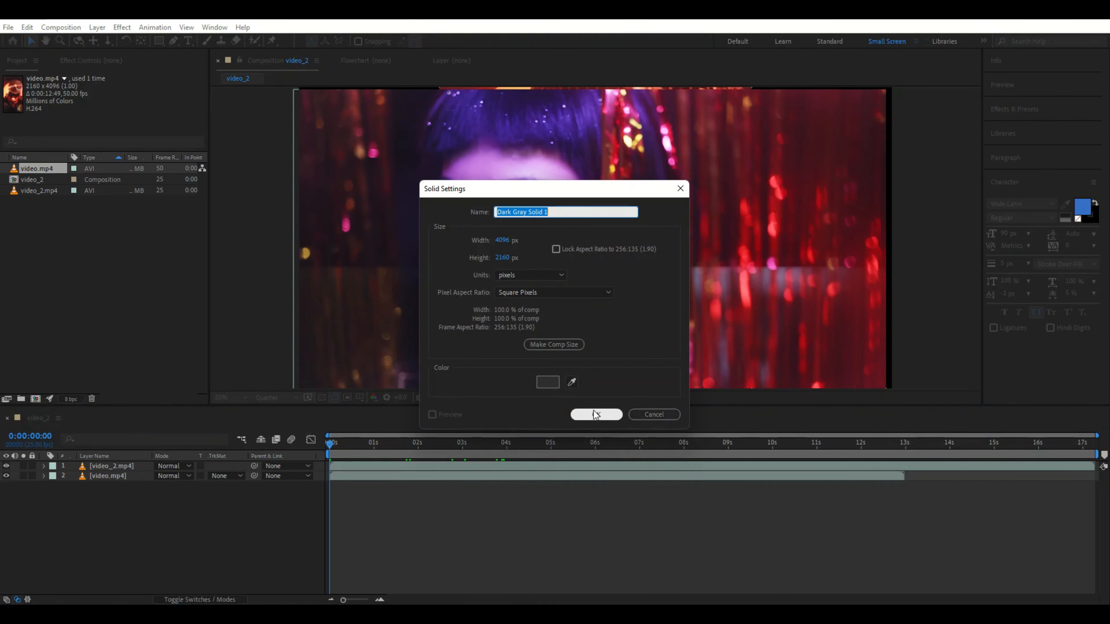
pyautogui.click(614, 413)
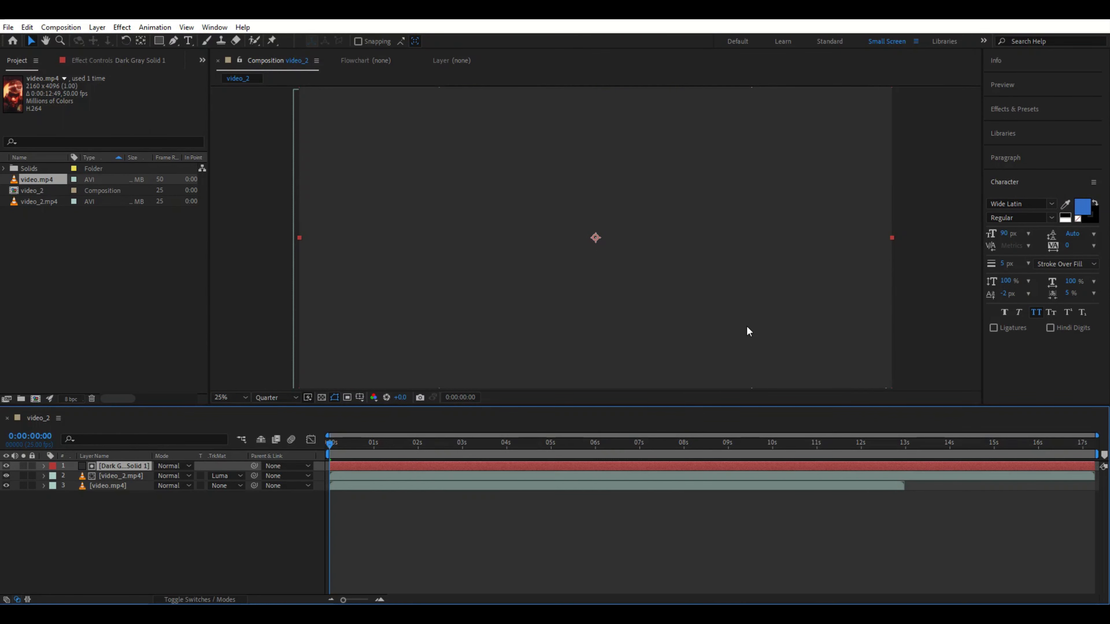
# Step: Apply the Turbulent Noise effect to the solid and raise its Contrast to 288
pyautogui.click(1025, 108)
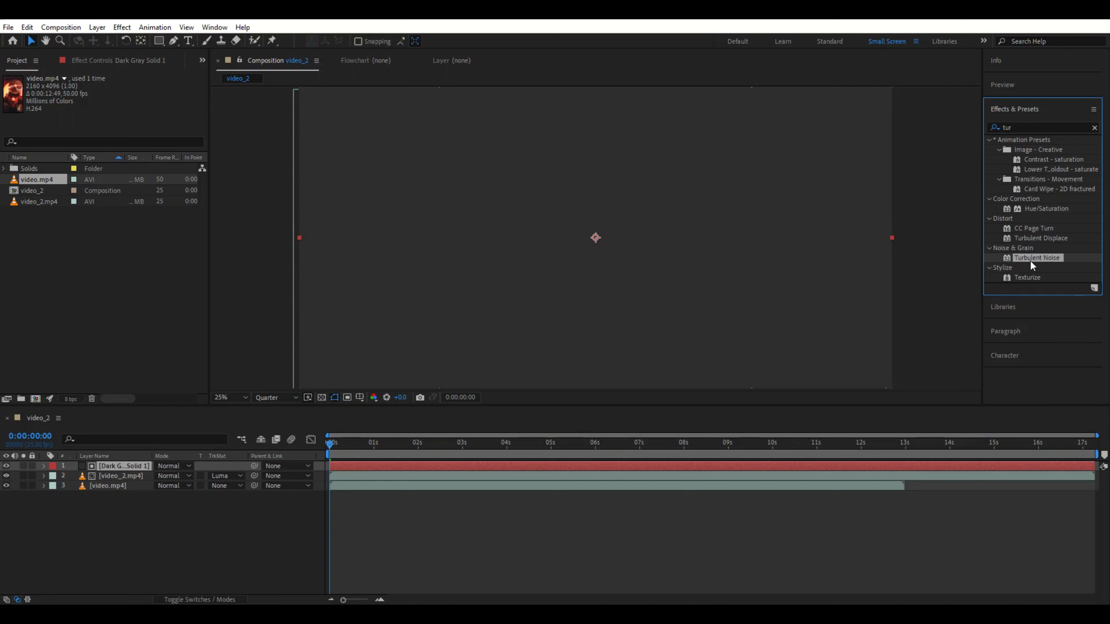
pyautogui.moveTo(1031, 259); pyautogui.dragTo(123, 470)
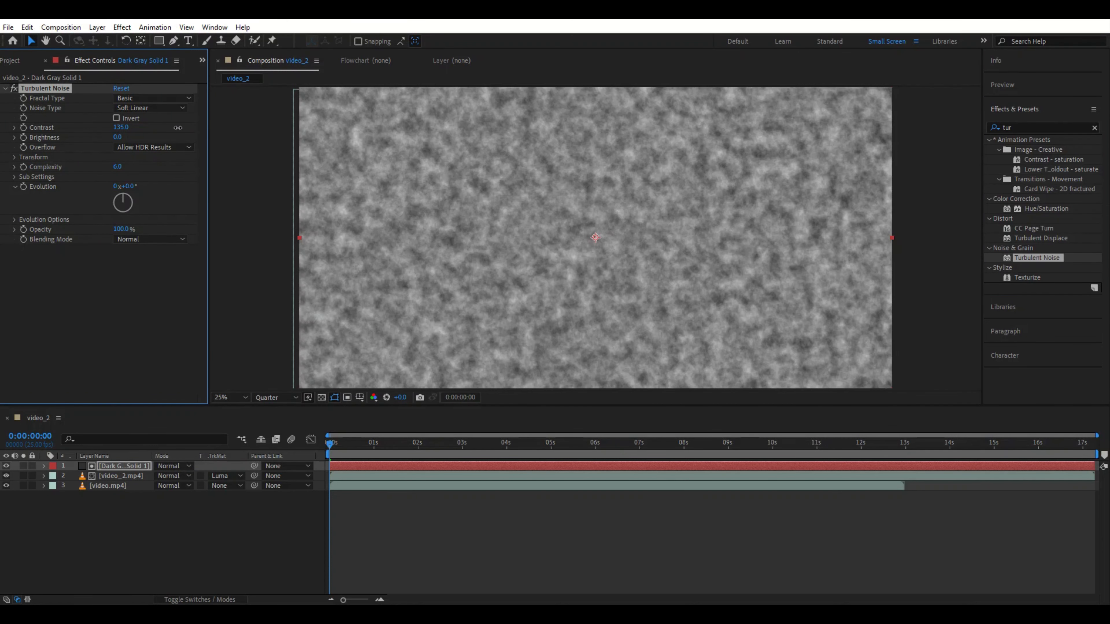
pyautogui.moveTo(121, 127); pyautogui.dragTo(226, 126)
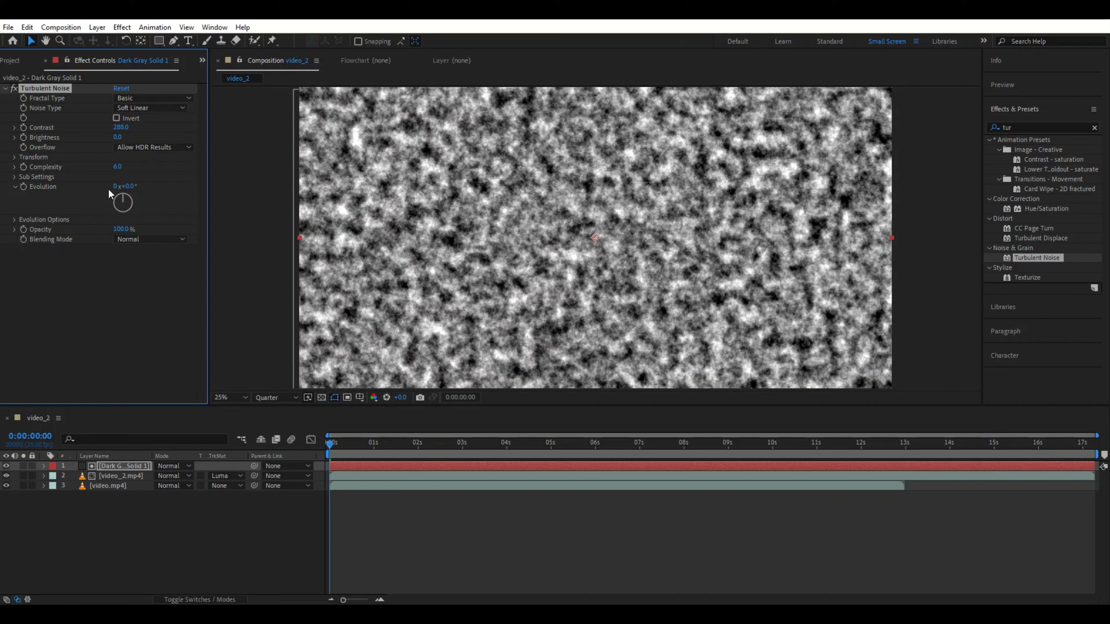
# Step: In the noise's Transform settings, set Rotation to 54° and Scale to 271
pyautogui.click(15, 157)
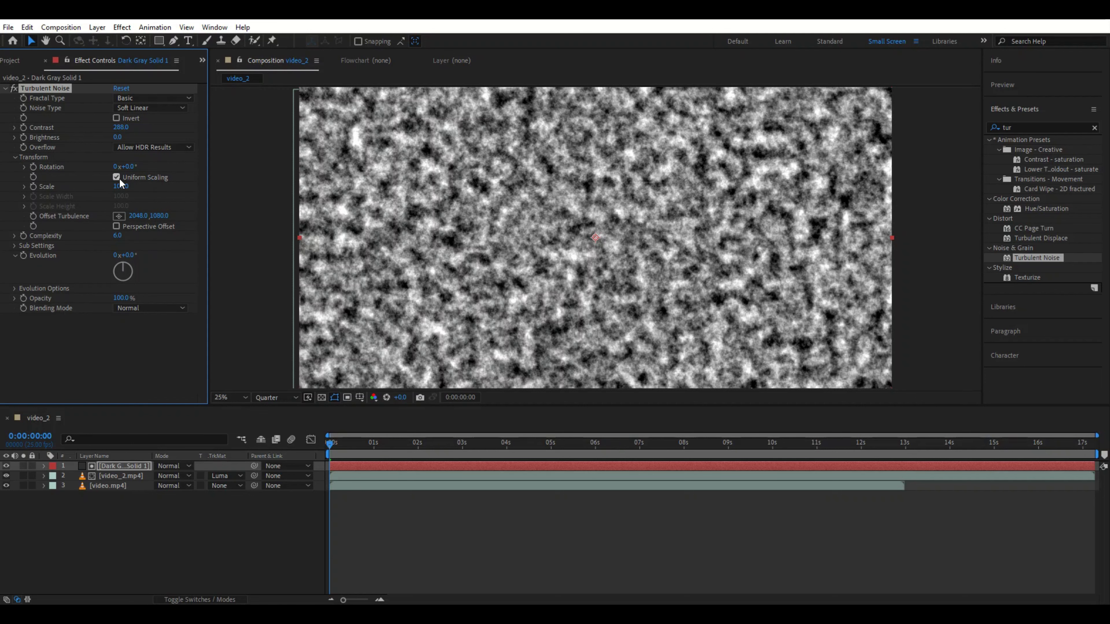
pyautogui.moveTo(125, 168); pyautogui.dragTo(228, 200)
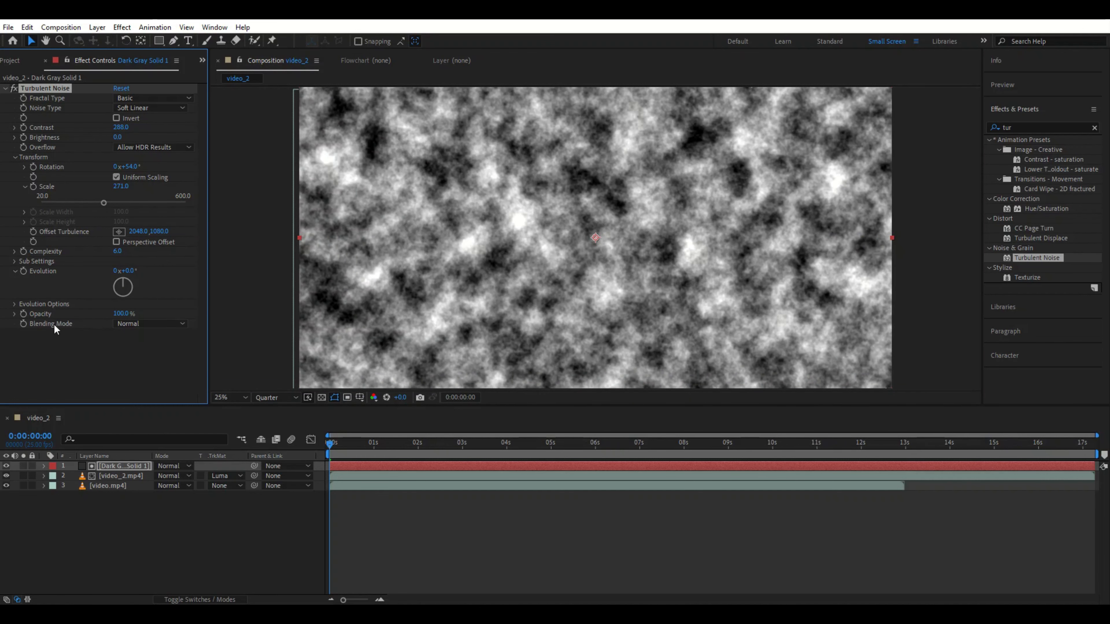
# Step: Add the expression time*50 to the Turbulent Noise Evolution property
pyautogui.keyDown('alt'); pyautogui.click(24, 271); pyautogui.keyUp('alt')
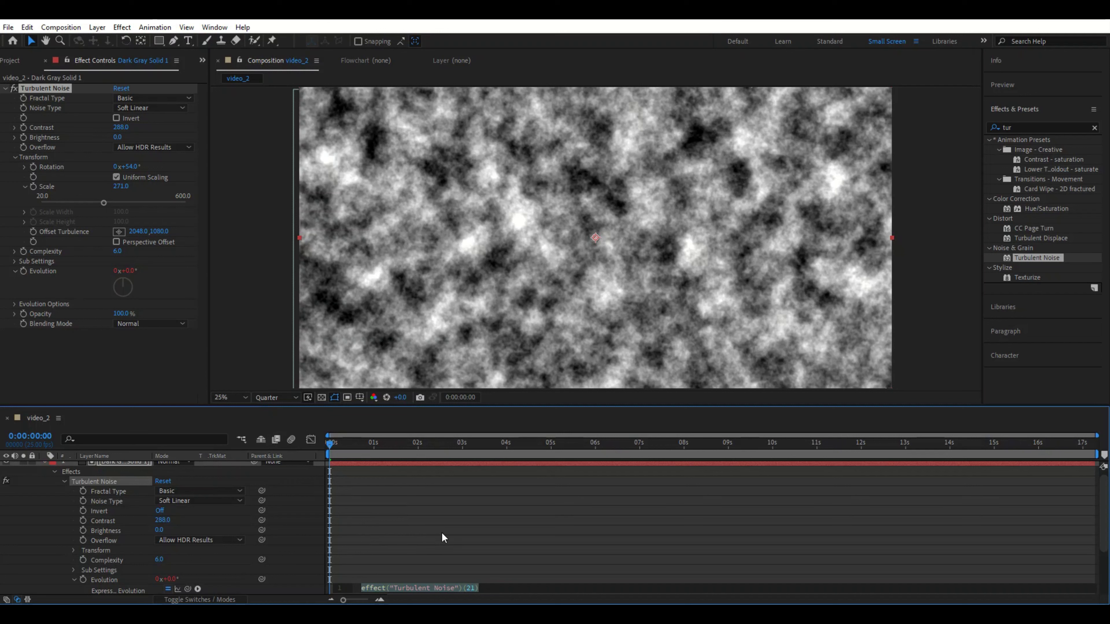
pyautogui.write('timr')
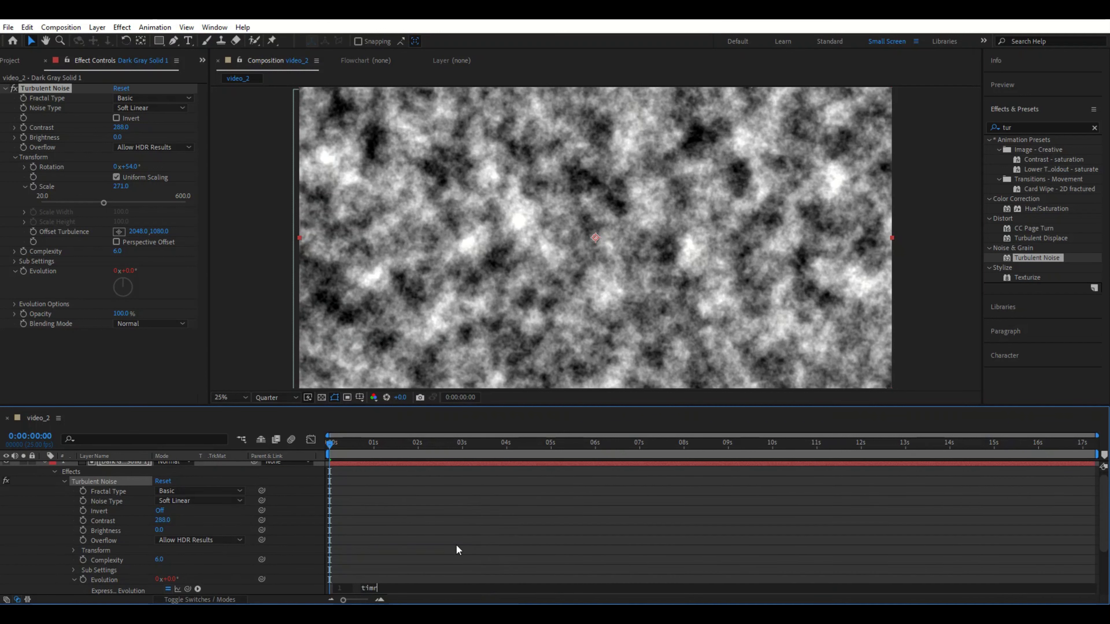
pyautogui.press('BackSpace')
pyautogui.write('e')
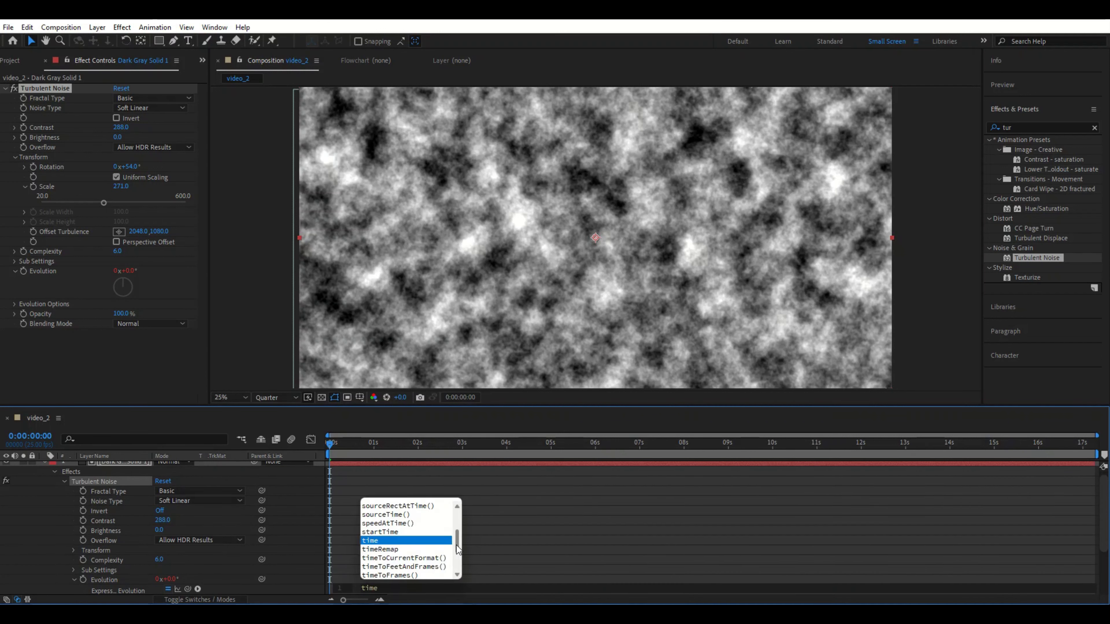
pyautogui.write('*50')
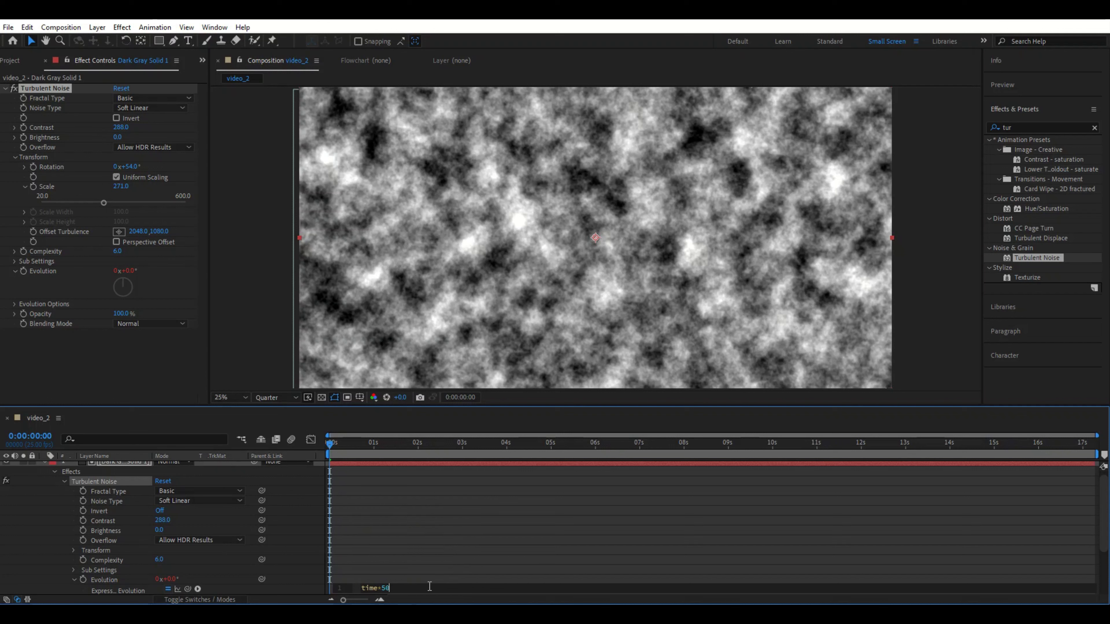
pyautogui.click(437, 506)
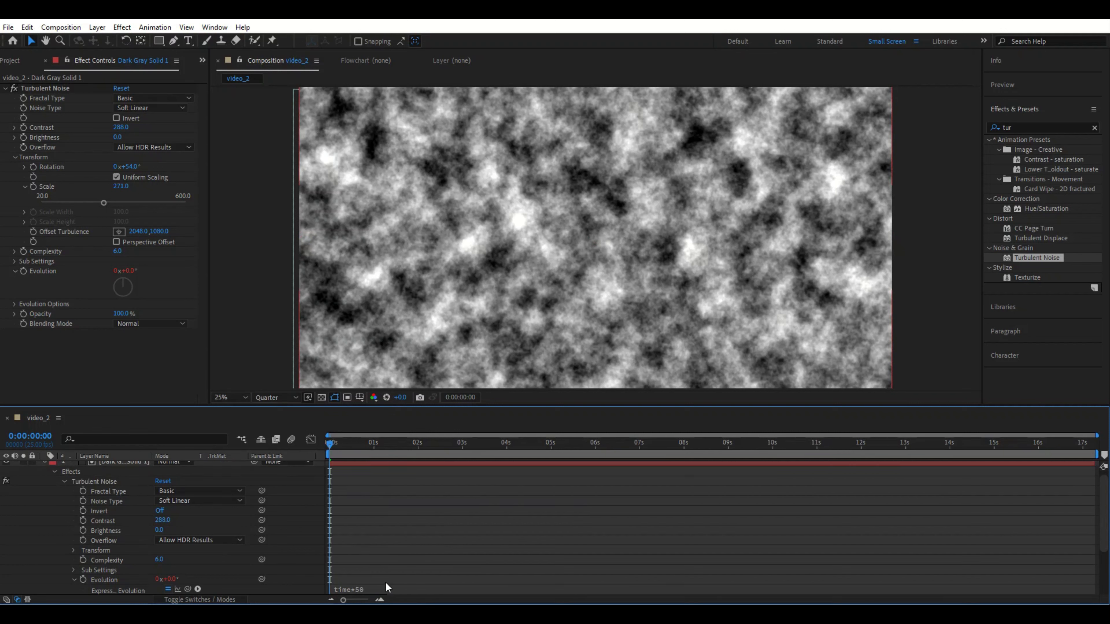
# Step: Preview the evolving noise from the start of the composition
pyautogui.press('space')
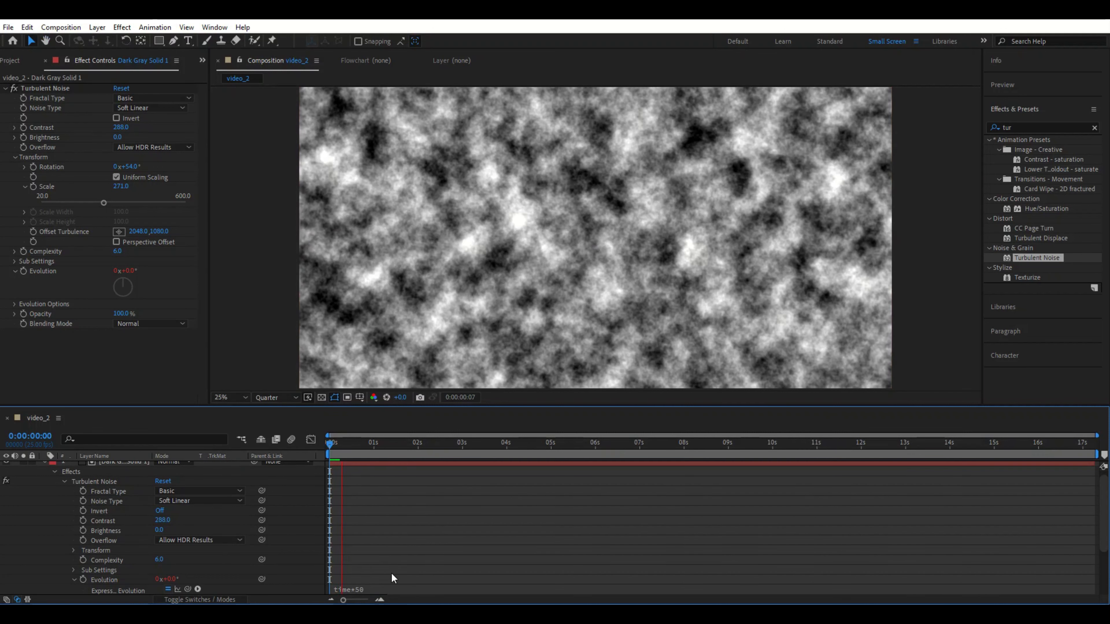
pyautogui.press('space')
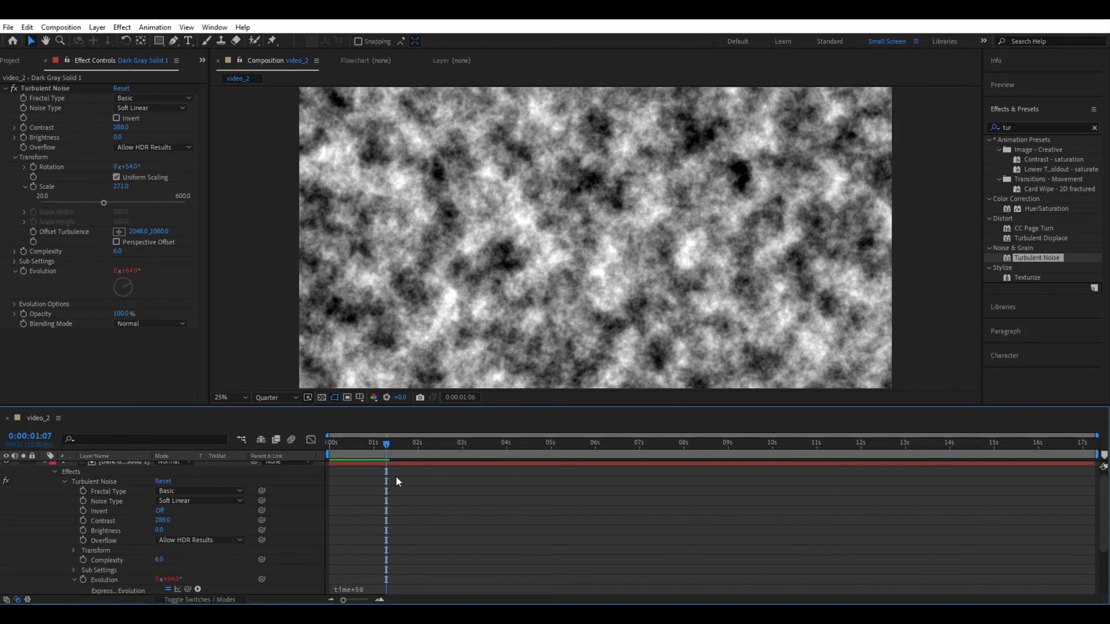
pyautogui.moveTo(387, 442); pyautogui.dragTo(296, 451)
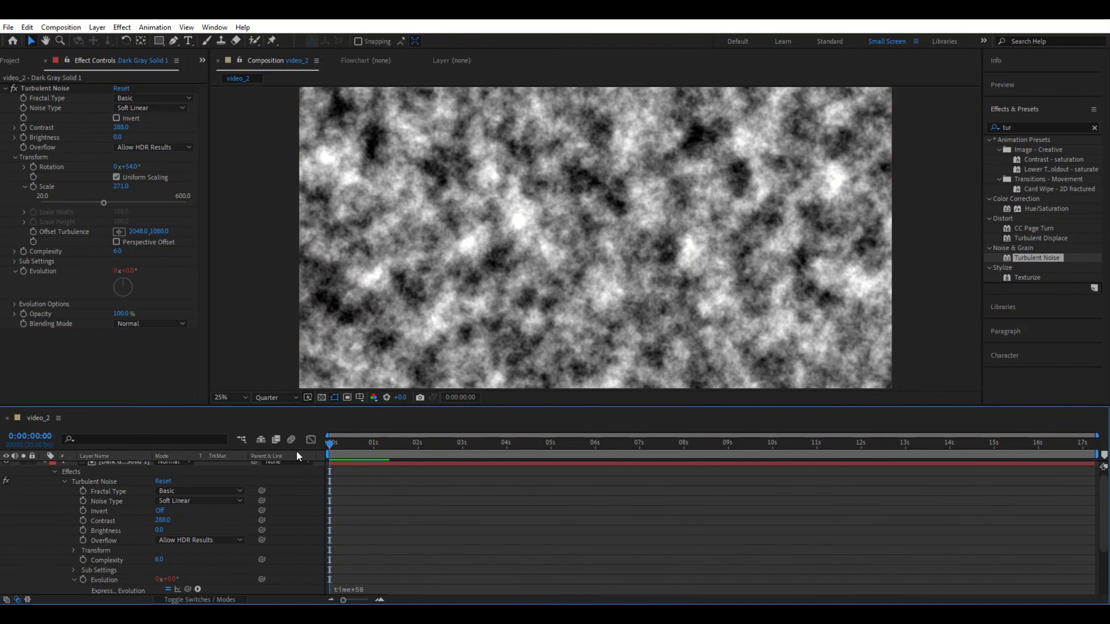
pyautogui.press('space')
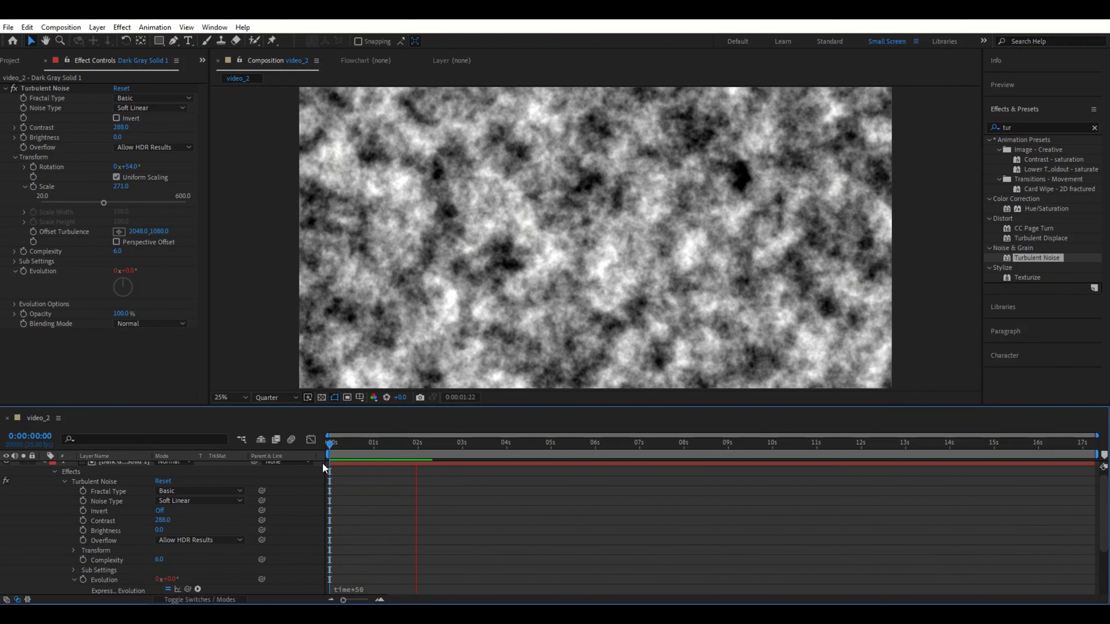
pyautogui.press('space')
pyautogui.moveTo(462, 449); pyautogui.dragTo(322, 478)
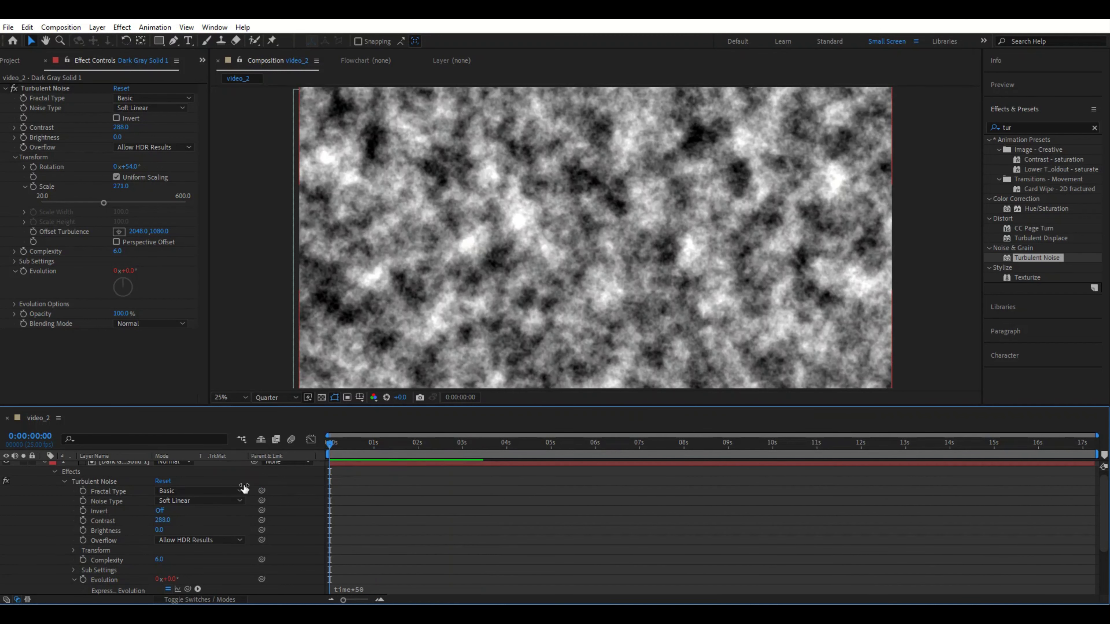
pyautogui.scroll(1, 88, 508)
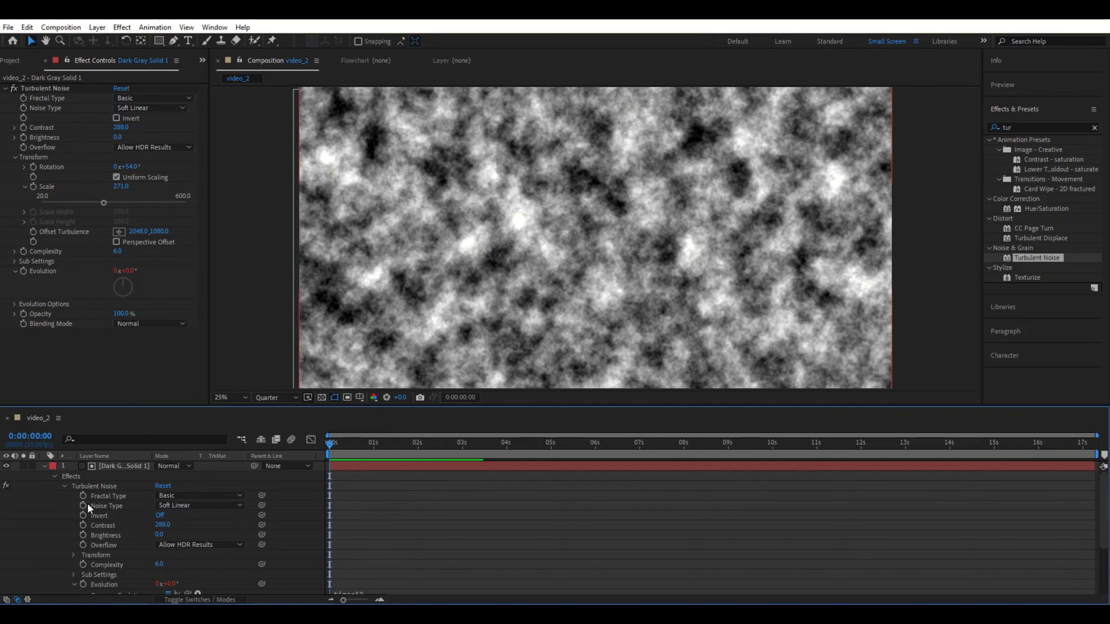
# Step: Reset video_2.mp4's track matte and set it to Luma Matte using the noise solid
pyautogui.click(44, 466)
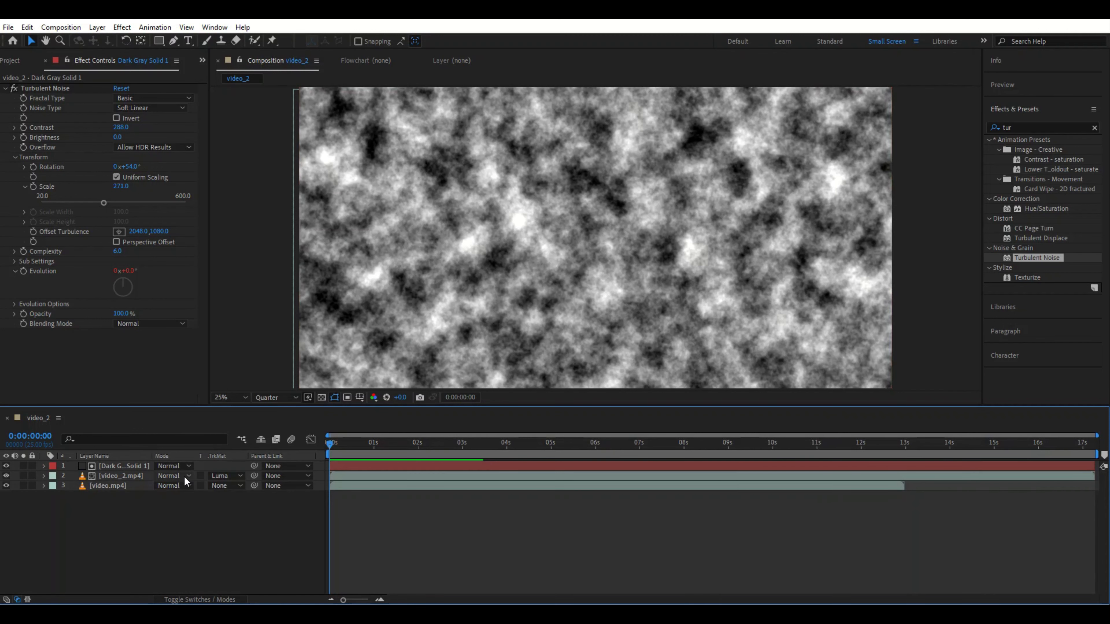
pyautogui.click(255, 366)
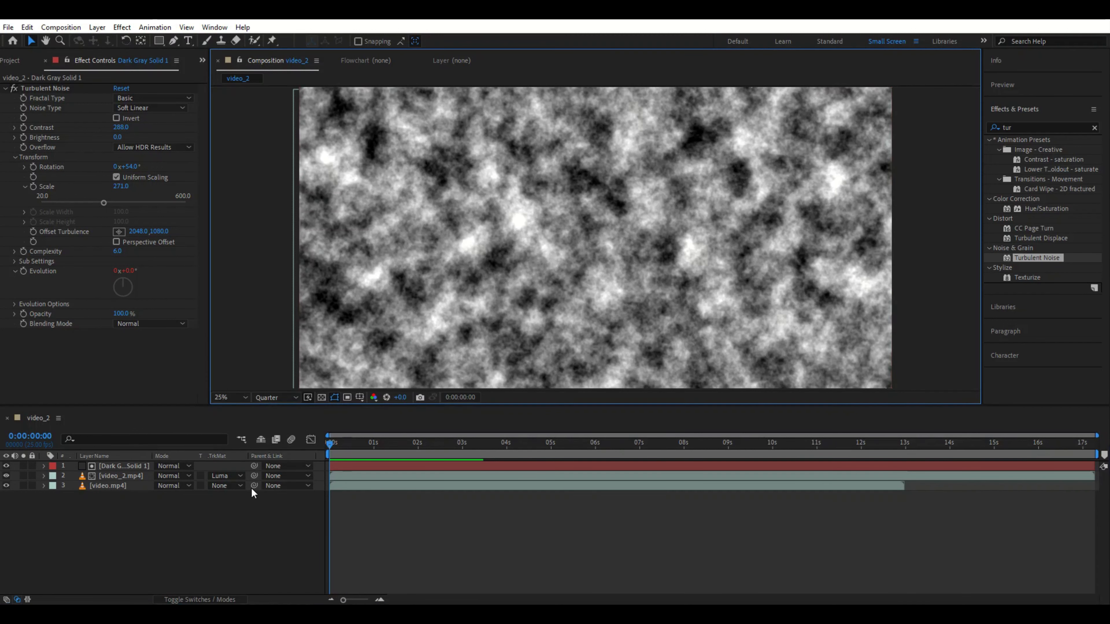
pyautogui.click(238, 476)
pyautogui.click(238, 488)
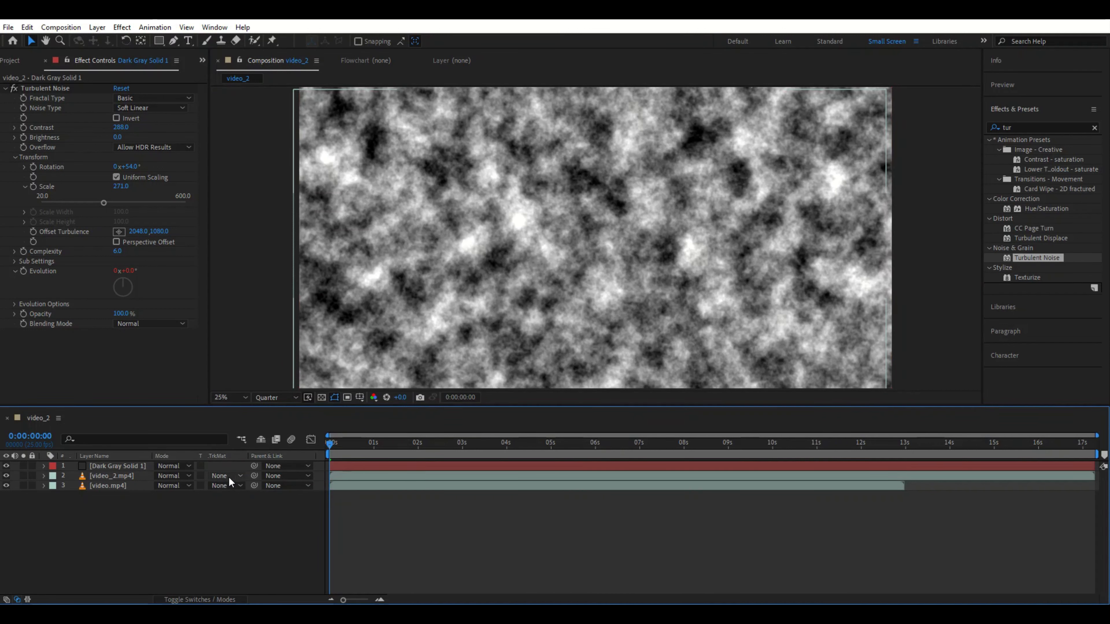
pyautogui.click(228, 476)
pyautogui.click(250, 528)
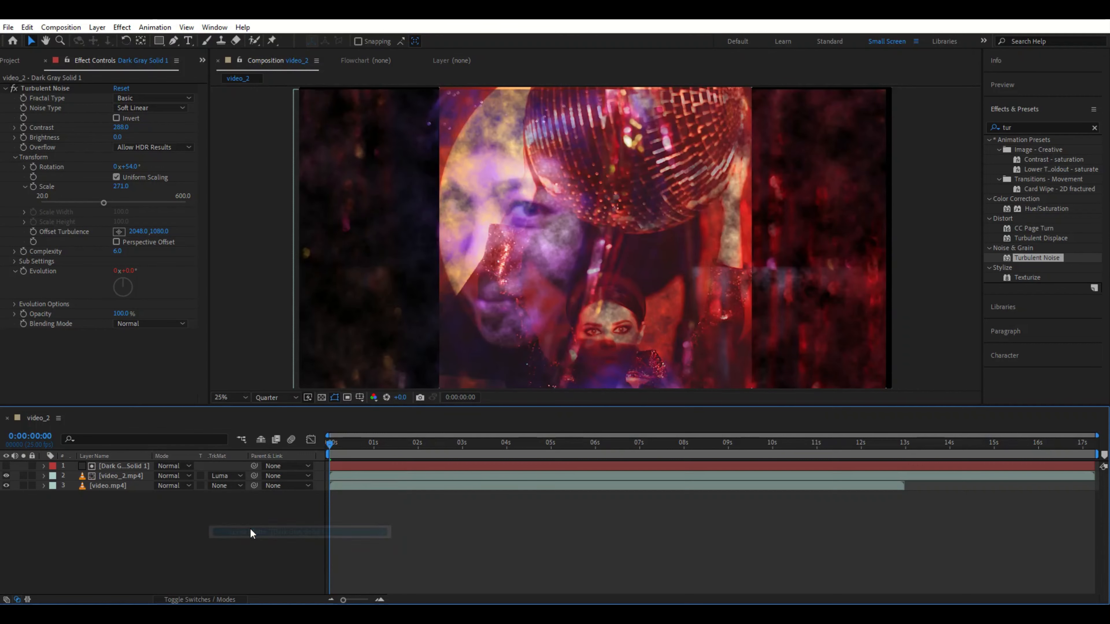
# Step: Preview the composition with the animated noise luma matte applied to video_2.mp4
pyautogui.press('space')
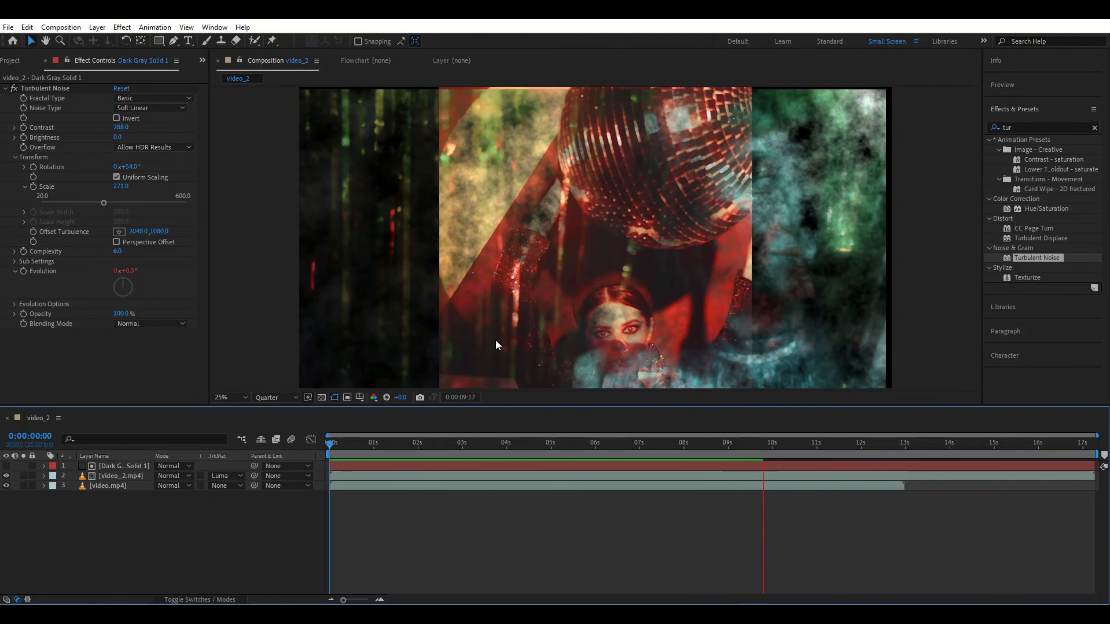
pyautogui.moveTo(119, 486); pyautogui.dragTo(226, 424)
pyautogui.press('space')
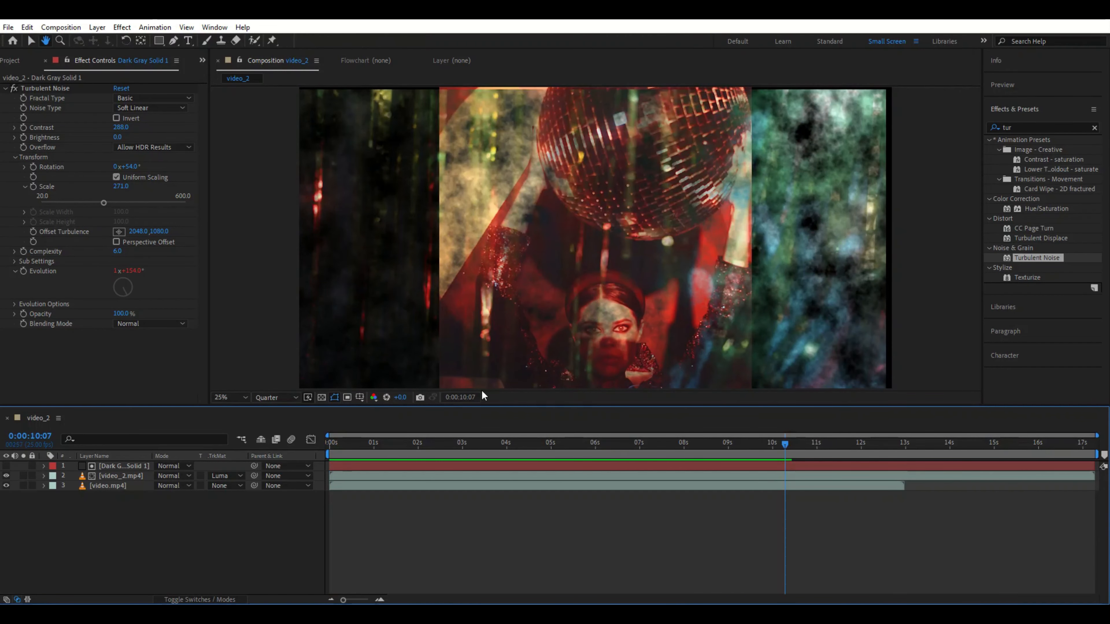
pyautogui.press('space')
pyautogui.moveTo(806, 446); pyautogui.dragTo(305, 590)
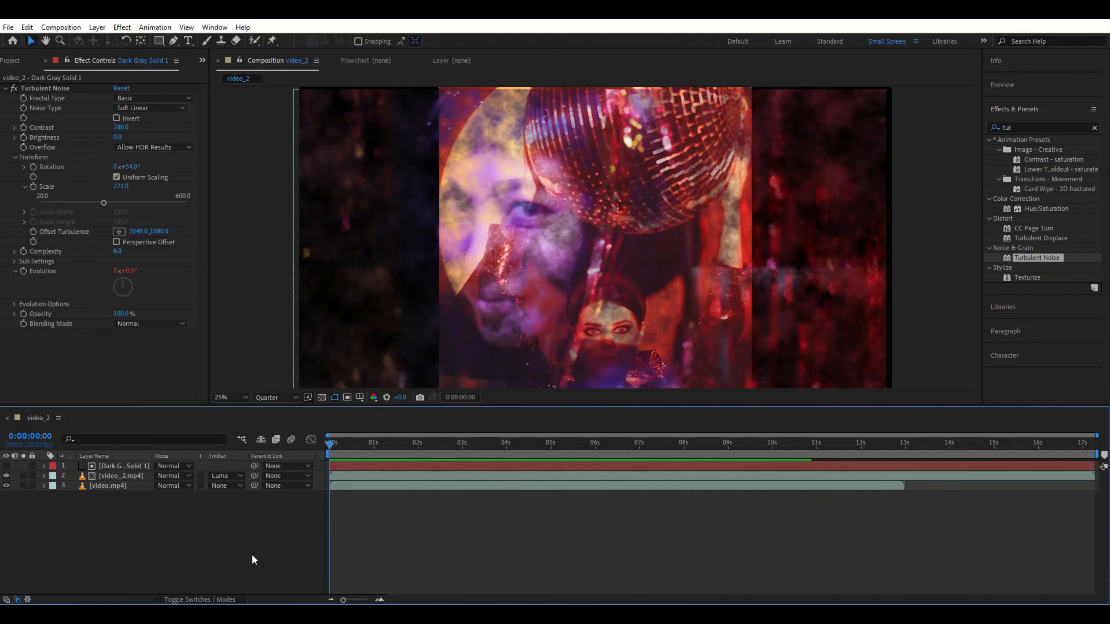
# Step: Change video_2.mp4's track matte to Luma Inverted Matte using the noise solid
pyautogui.click(236, 476)
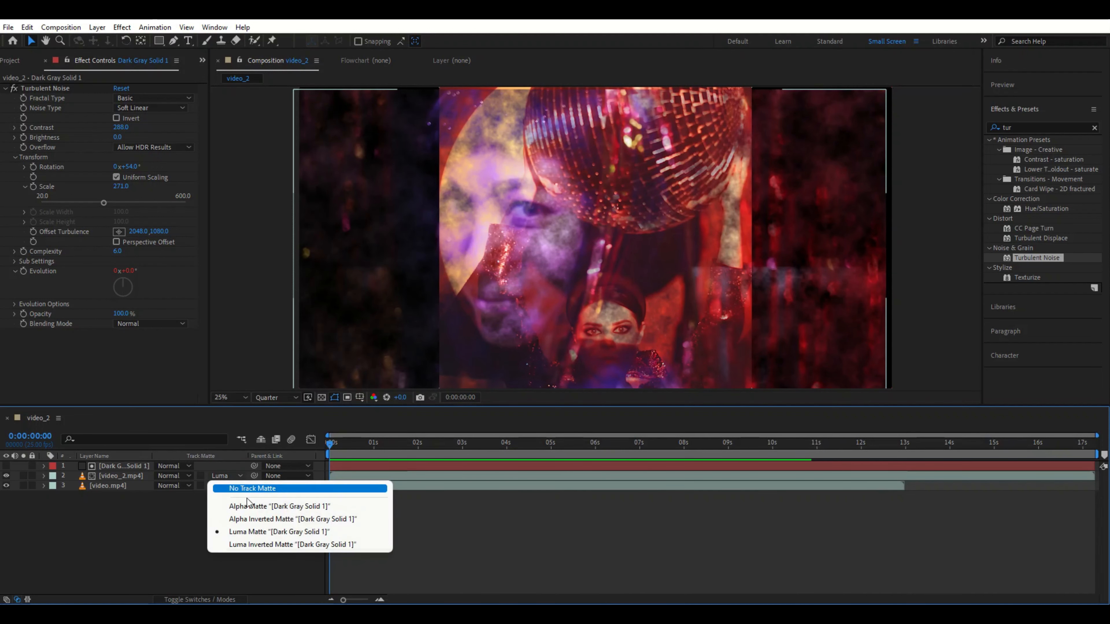
pyautogui.click(254, 544)
pyautogui.press('space')
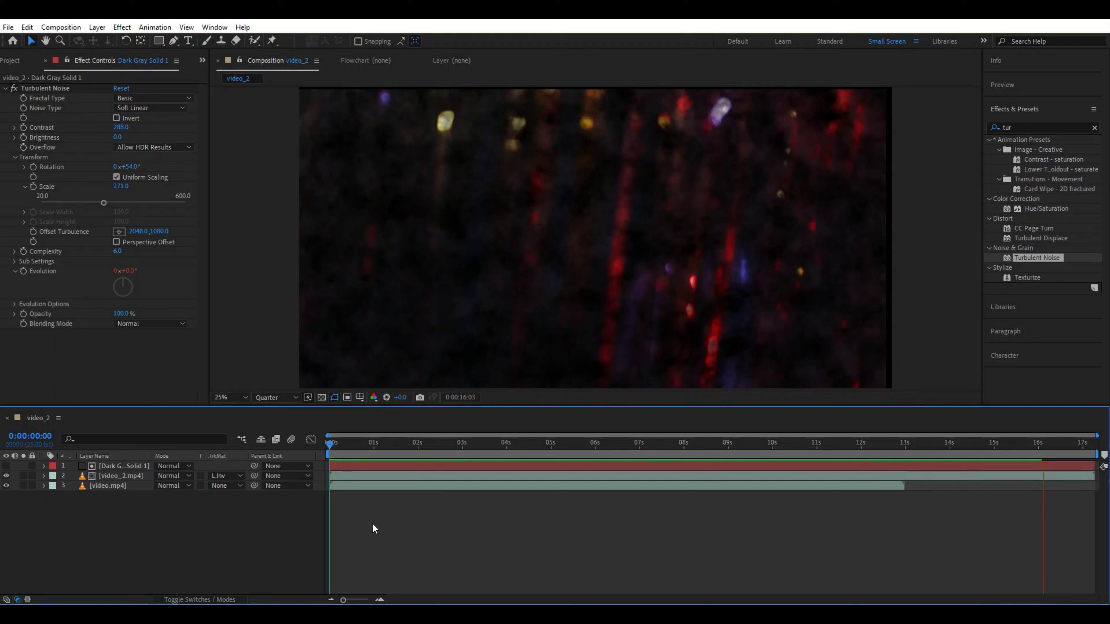
# Step: Preview the inverted luma matte result from near the start of the composition
pyautogui.press('space')
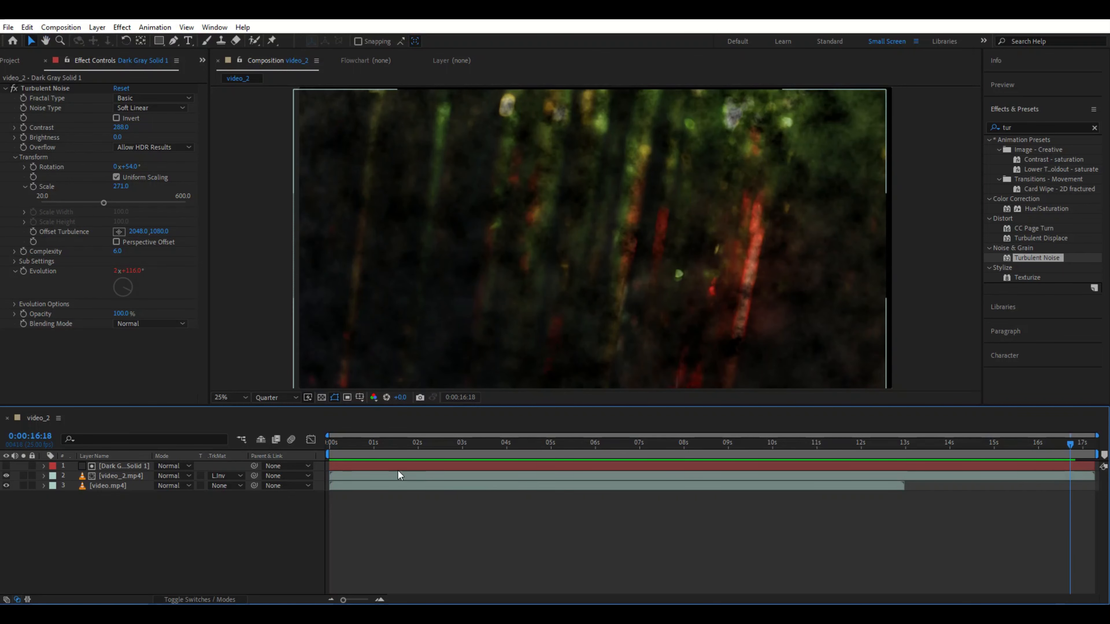
pyautogui.click(338, 441)
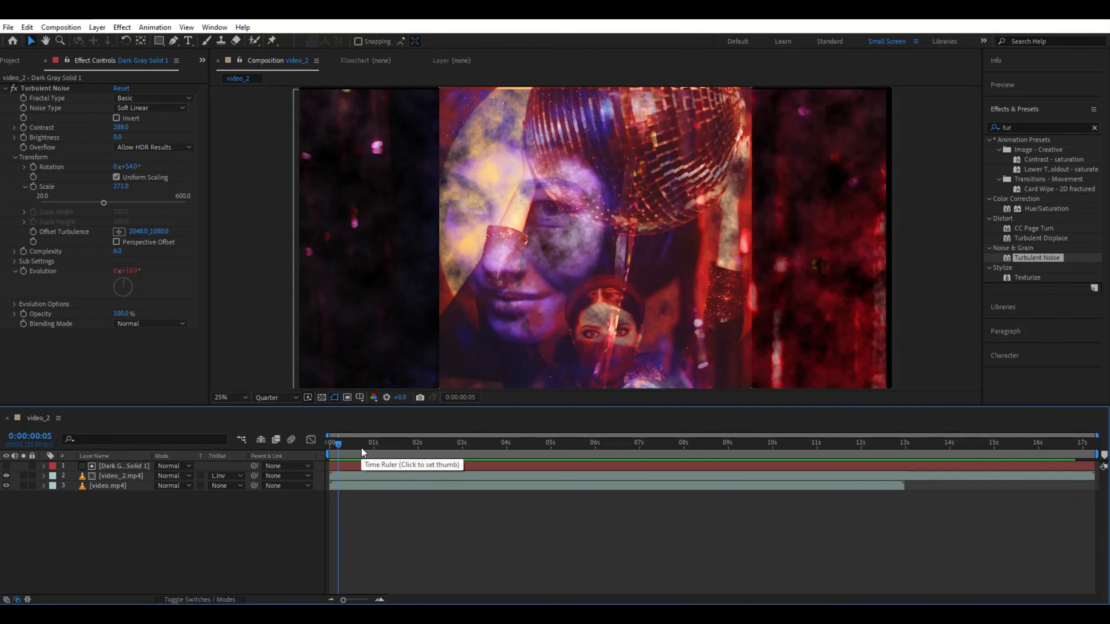
pyautogui.press('space')
pyautogui.press('space')
pyautogui.press('space')
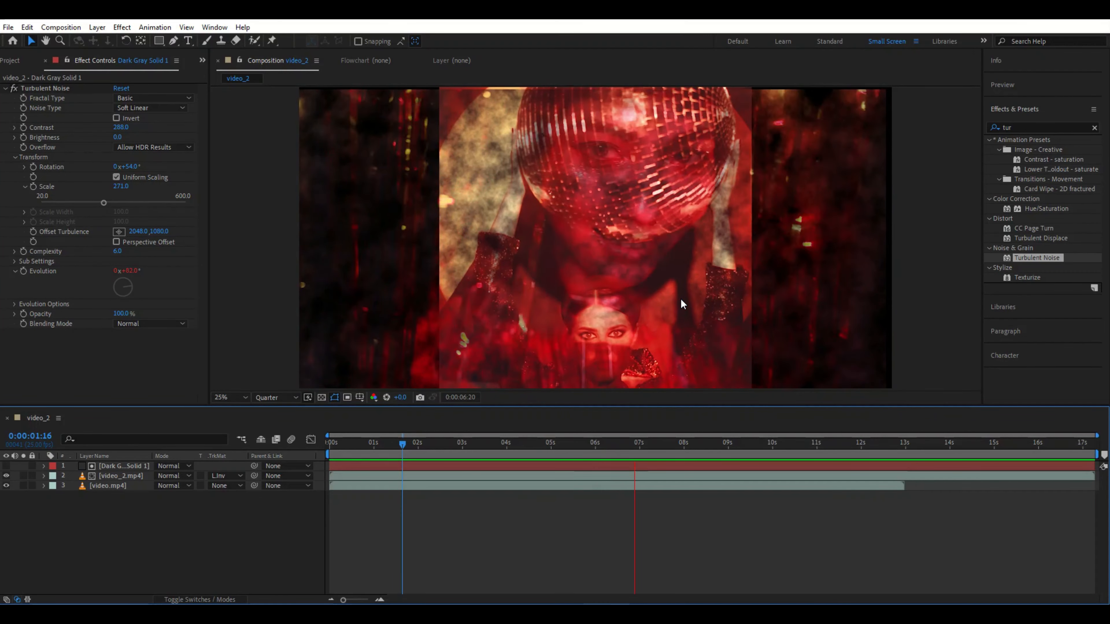
pyautogui.press('space')
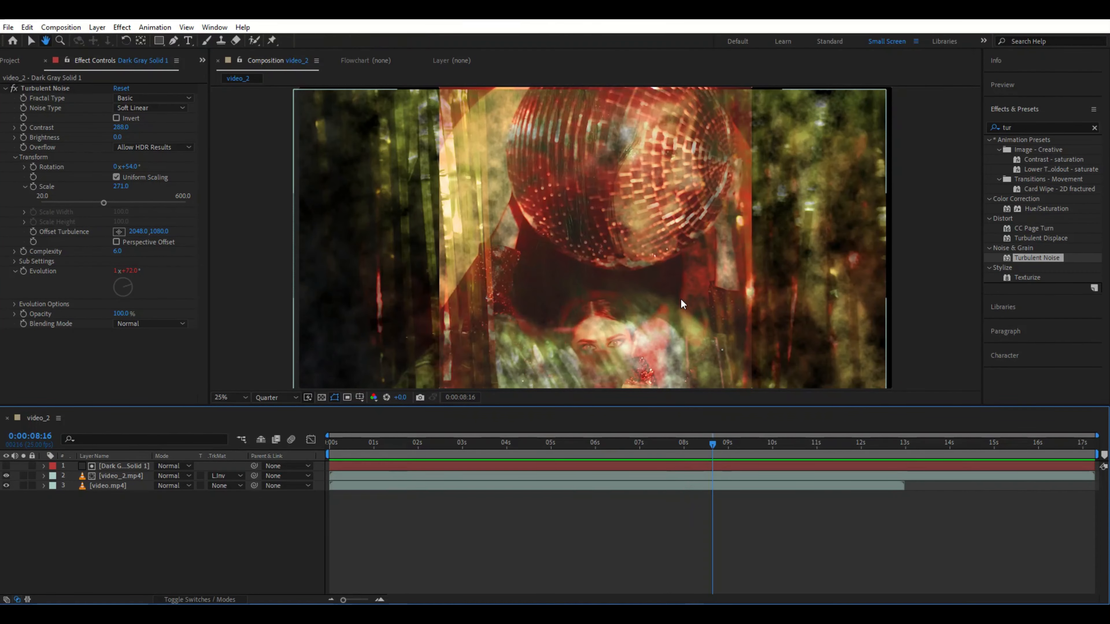